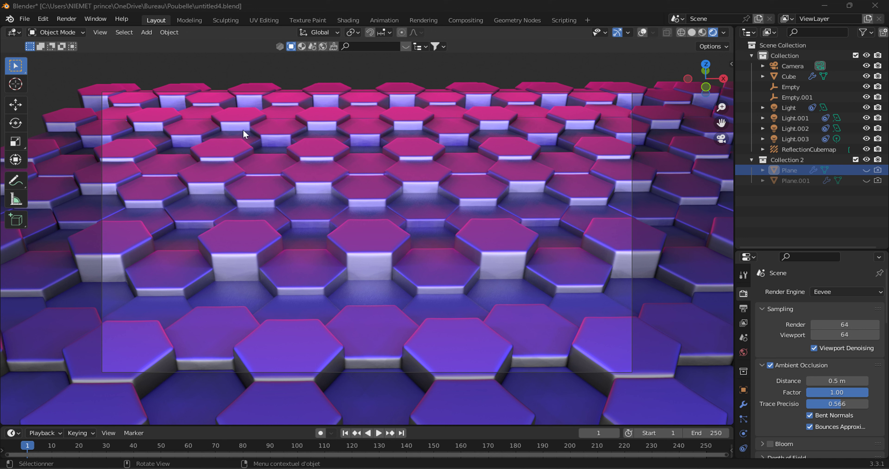
Choose untitled3.blend from Open Recent, triggering the unsaved untitled4.blend prompt
{"action": "left_click", "coordinate": [24, 18]}
{"action": "mouse_move", "coordinate": [52, 52]}
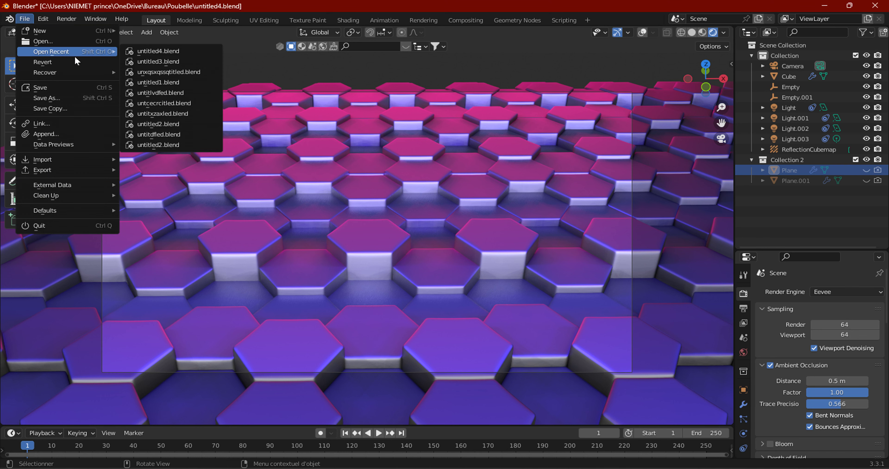
{"action": "left_click", "coordinate": [154, 62]}
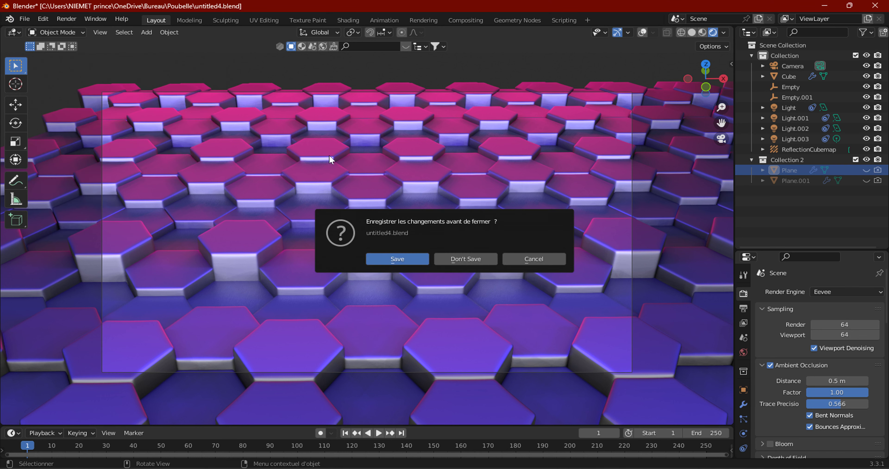
Load untitled3.blend without saving, then check the tiles in solid and material preview shading
{"action": "left_click", "coordinate": [455, 255]}
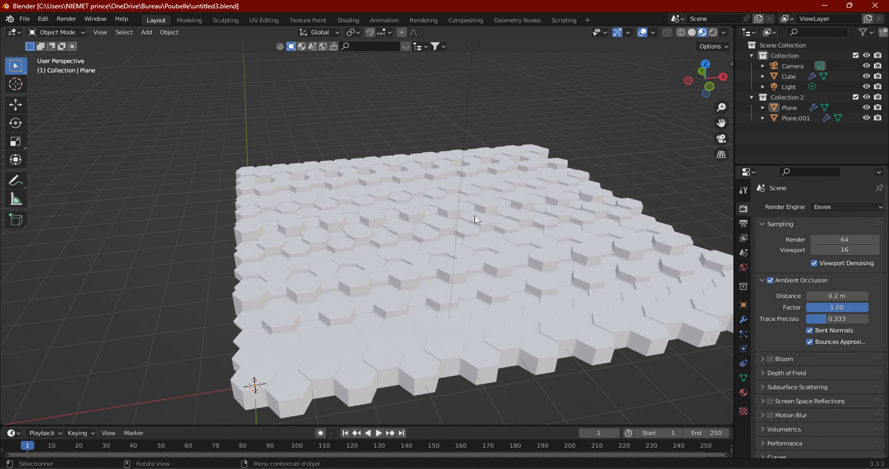
{"action": "mouse_move", "coordinate": [487, 215]}
{"action": "middle_mouse_down"}
{"action": "mouse_move", "coordinate": [392, 167]}
{"action": "mouse_move", "coordinate": [440, 198]}
{"action": "mouse_move", "coordinate": [485, 206]}
{"action": "middle_mouse_up"}
{"action": "left_click", "coordinate": [691, 34]}
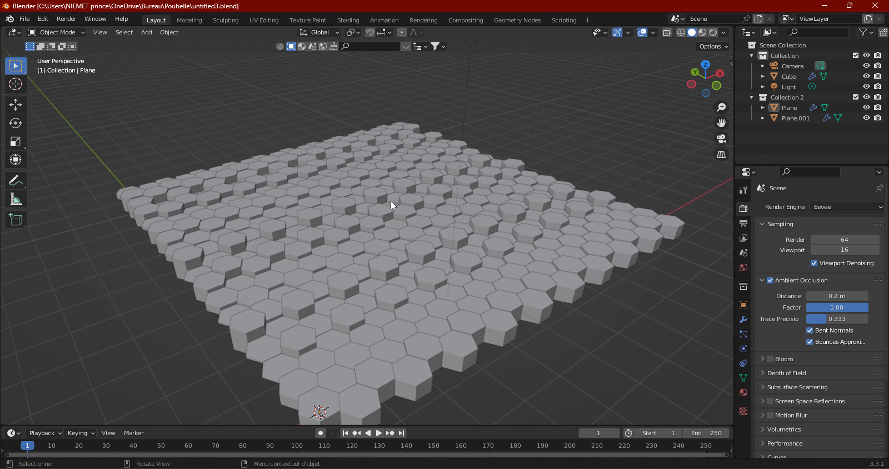
{"action": "left_click", "coordinate": [702, 34]}
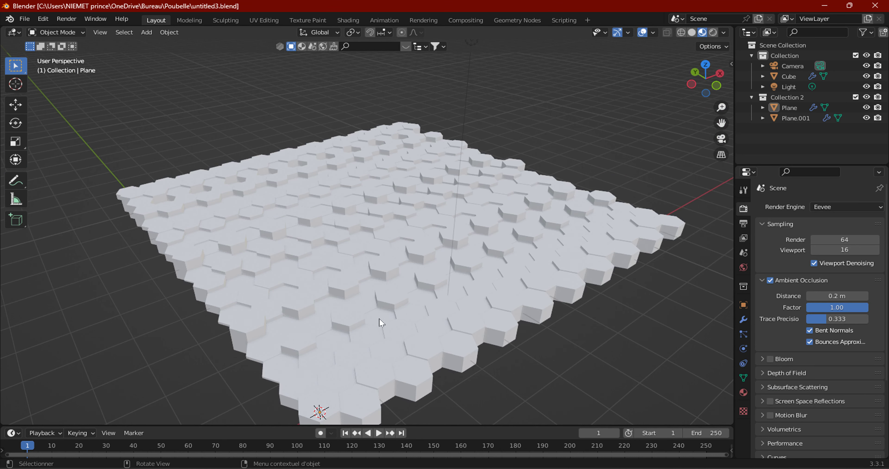
Give the hexagon tile object (Cube) a new Principled BSDF material named Material
{"action": "left_click", "coordinate": [603, 271]}
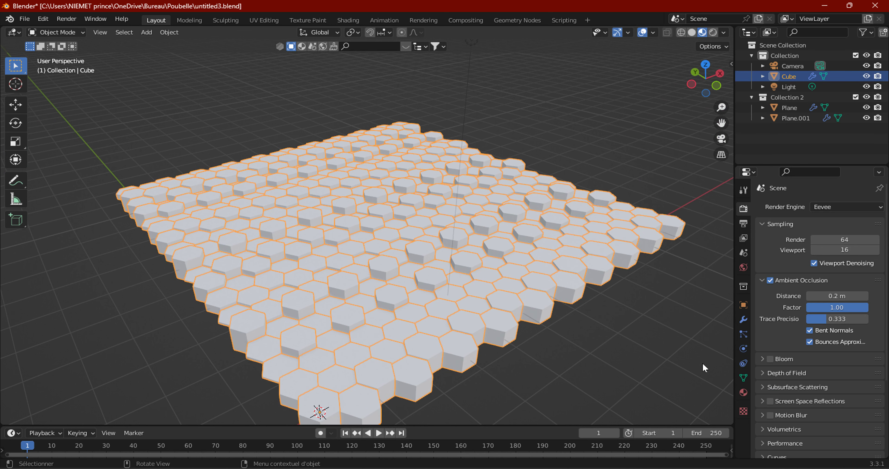
{"action": "left_click", "coordinate": [743, 393]}
{"action": "left_click", "coordinate": [823, 253]}
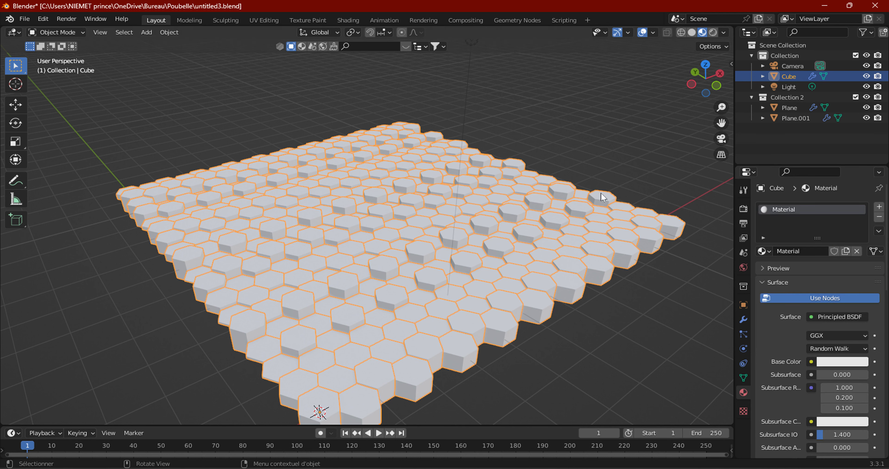
{"action": "left_click", "coordinate": [128, 83]}
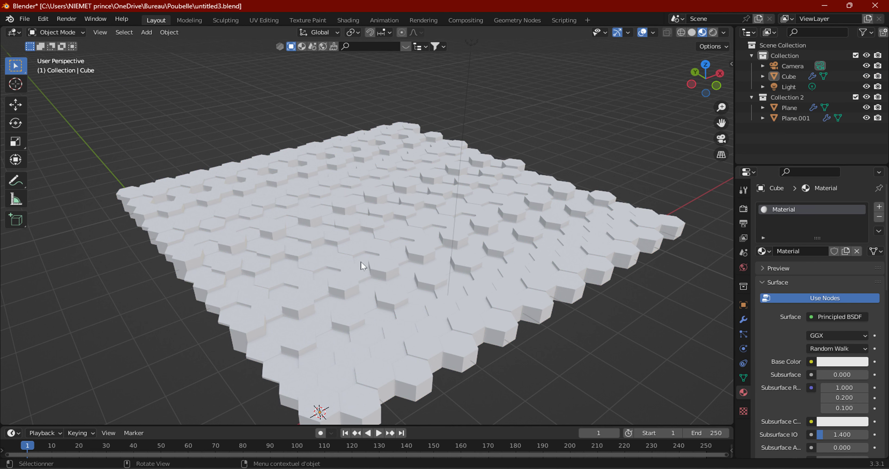
In the Geometry Nodes workspace, set the Set Material node's material to 'Material'
{"action": "left_click", "coordinate": [504, 21]}
{"action": "left_click", "coordinate": [471, 196]}
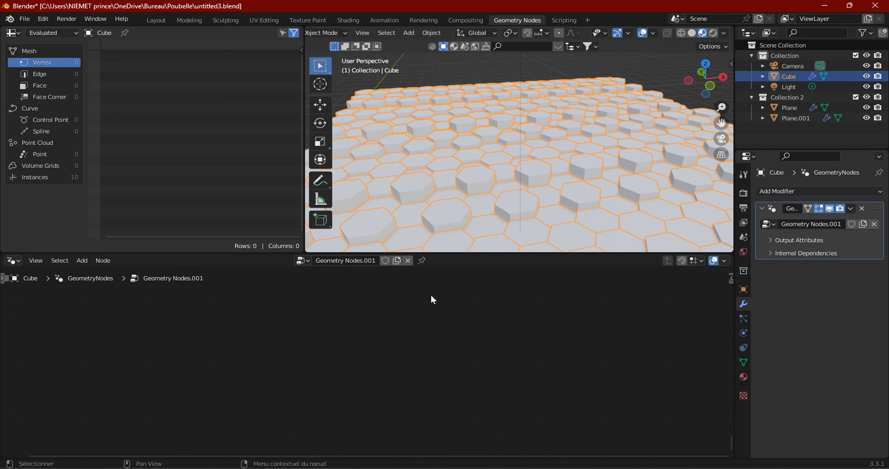
{"action": "scroll", "coordinate": [449, 300], "scroll_direction": "up", "scroll_amount": 2}
{"action": "scroll", "coordinate": [463, 301], "scroll_direction": "up", "scroll_amount": 3}
{"action": "scroll", "coordinate": [407, 301], "scroll_direction": "up", "scroll_amount": 3}
{"action": "scroll", "coordinate": [476, 365], "scroll_direction": "up", "scroll_amount": 3}
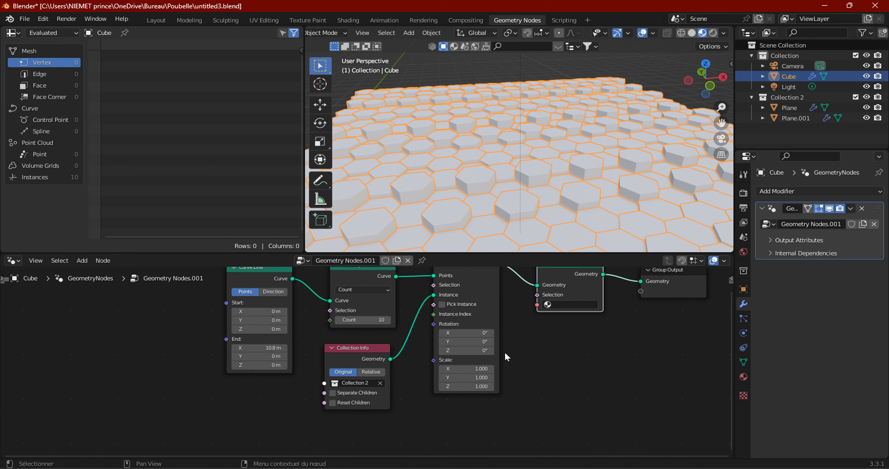
{"action": "scroll", "coordinate": [415, 365], "scroll_direction": "up", "scroll_amount": 2}
{"action": "scroll", "coordinate": [362, 392], "scroll_direction": "up", "scroll_amount": 2}
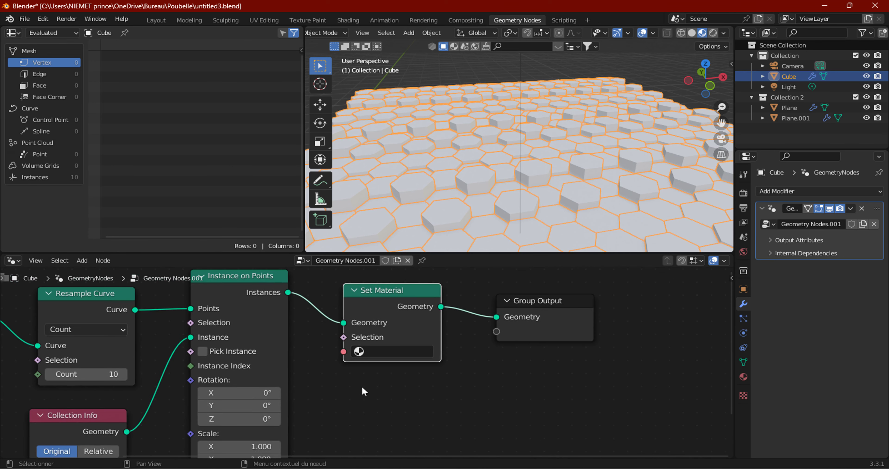
{"action": "left_click", "coordinate": [387, 348]}
{"action": "left_click", "coordinate": [397, 216]}
Back in Layout, tint the tile material's base colour toward salmon pink
{"action": "left_click", "coordinate": [156, 20]}
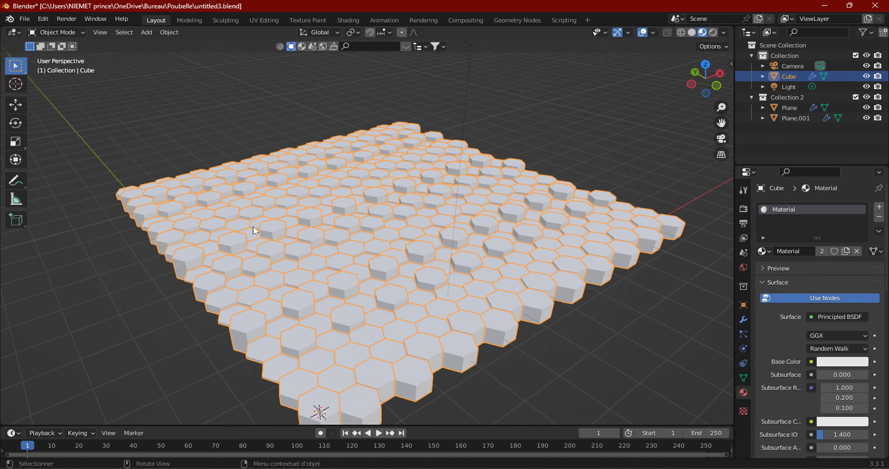
{"action": "left_click", "coordinate": [643, 165]}
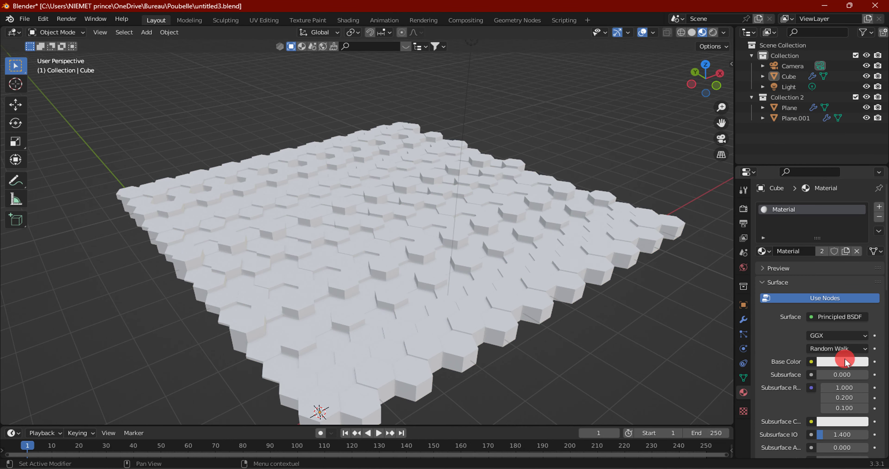
{"action": "left_click", "coordinate": [844, 363]}
{"action": "mouse_move", "coordinate": [815, 256]}
{"action": "left_mouse_down"}
{"action": "mouse_move", "coordinate": [805, 268]}
{"action": "mouse_move", "coordinate": [809, 260]}
{"action": "left_mouse_up"}
Hide Plane and Plane.001 from viewport and renders, and collapse Collection 2
{"action": "left_click", "coordinate": [867, 107]}
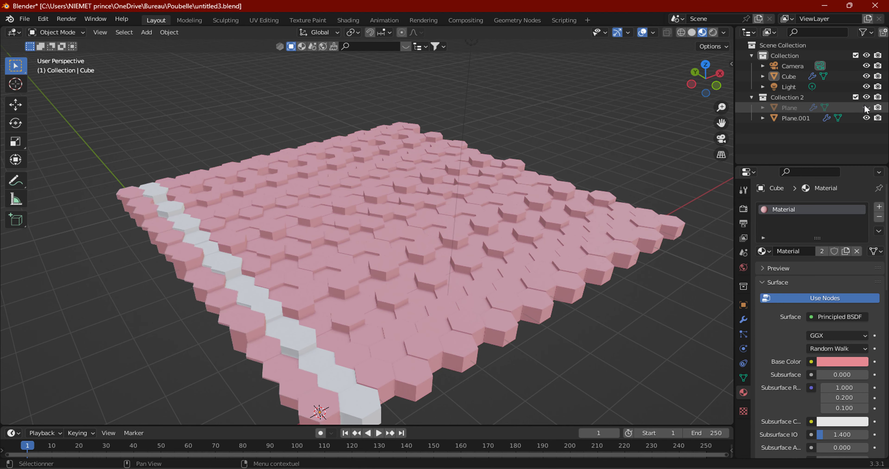
{"action": "left_click_drag", "start_coordinate": [878, 107], "coordinate": [878, 117]}
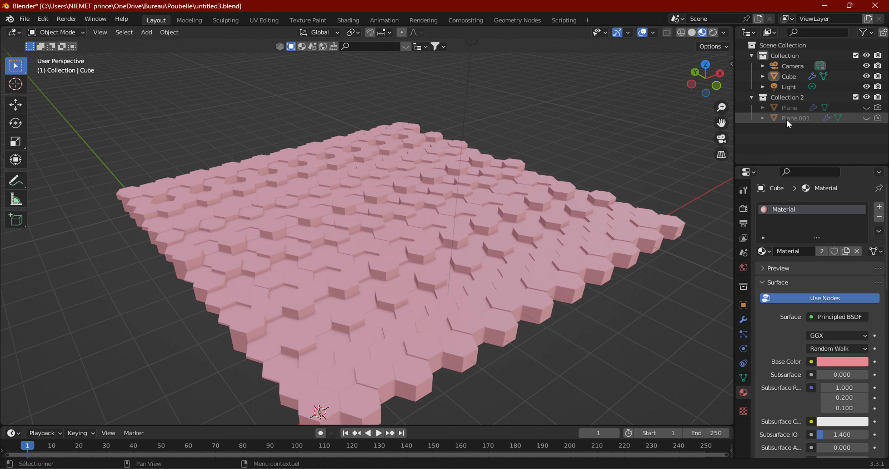
{"action": "left_click", "coordinate": [751, 97]}
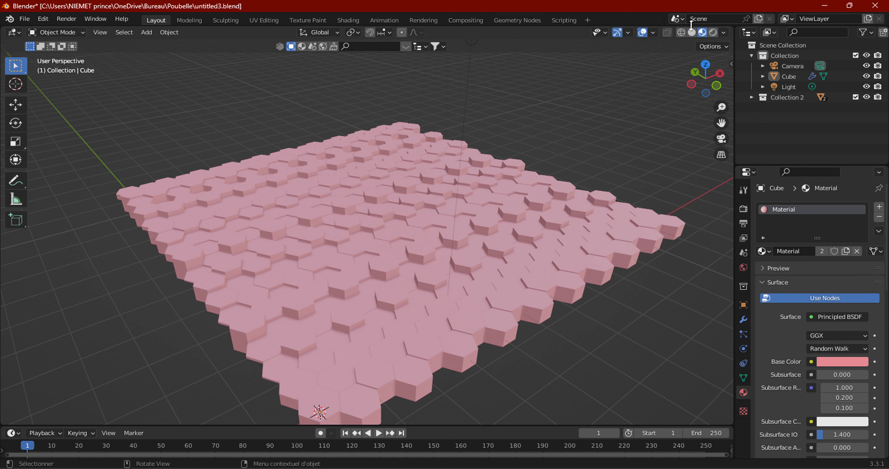
Make the tile material pale grey-blue with Metallic 1, viewed in Rendered shading
{"action": "left_click", "coordinate": [830, 362]}
{"action": "left_click", "coordinate": [811, 247]}
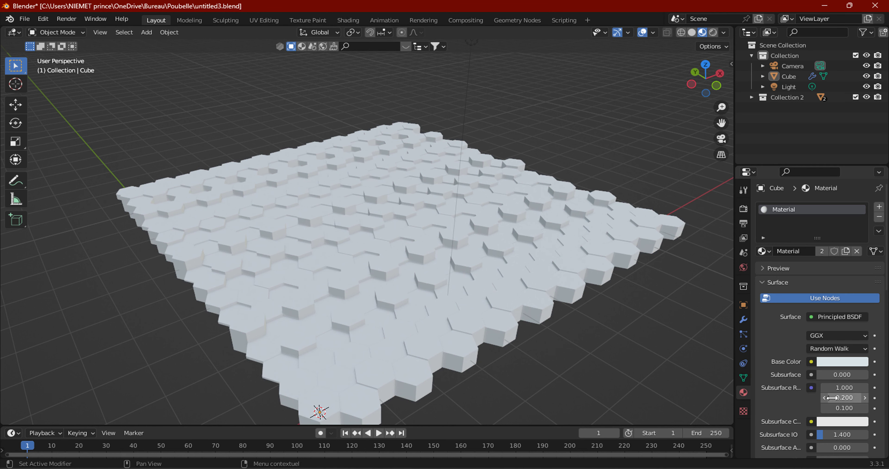
{"action": "scroll", "coordinate": [834, 391], "scroll_direction": "down", "scroll_amount": 2}
{"action": "scroll", "coordinate": [833, 386], "scroll_direction": "down", "scroll_amount": 5}
{"action": "scroll", "coordinate": [831, 380], "scroll_direction": "down", "scroll_amount": 3}
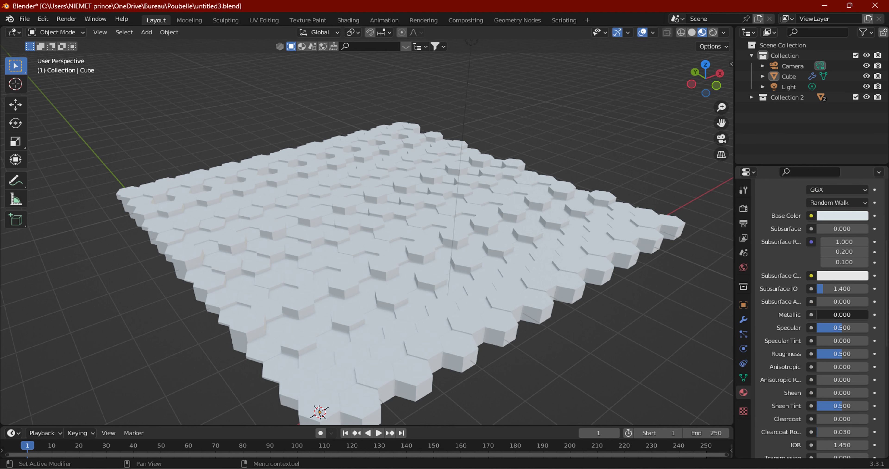
{"action": "left_click_drag", "start_coordinate": [819, 315], "coordinate": [870, 317]}
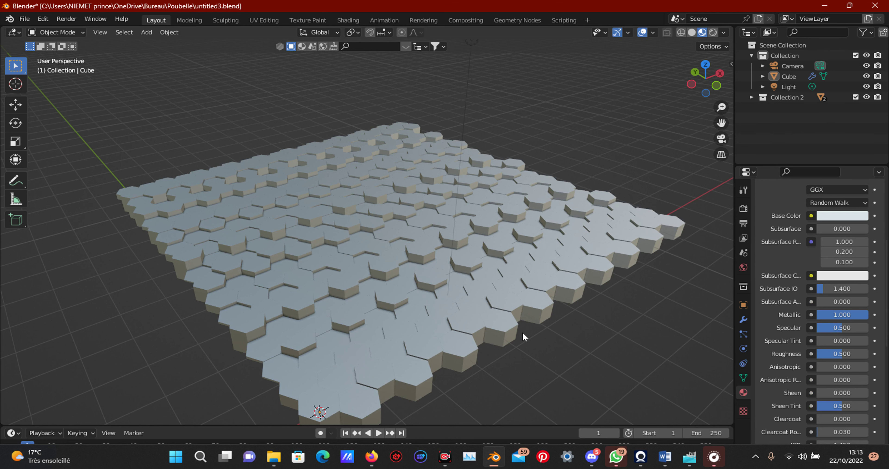
{"action": "key", "text": "super"}
{"action": "key", "text": "Escape"}
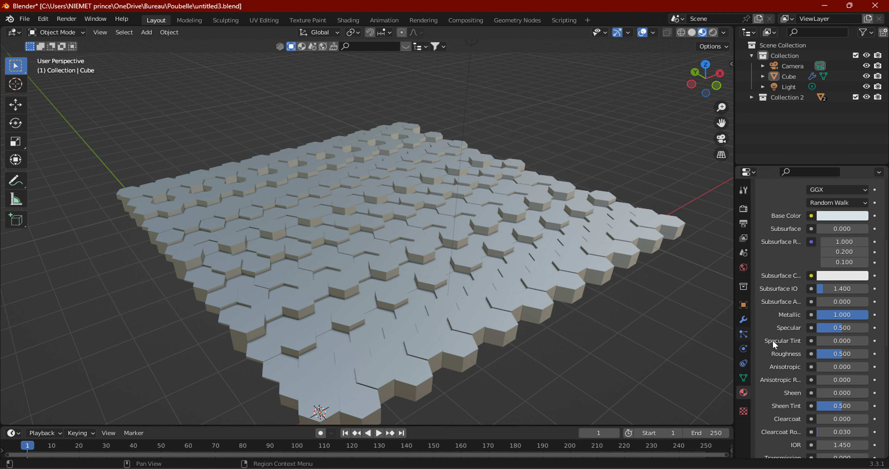
{"action": "left_click", "coordinate": [713, 32]}
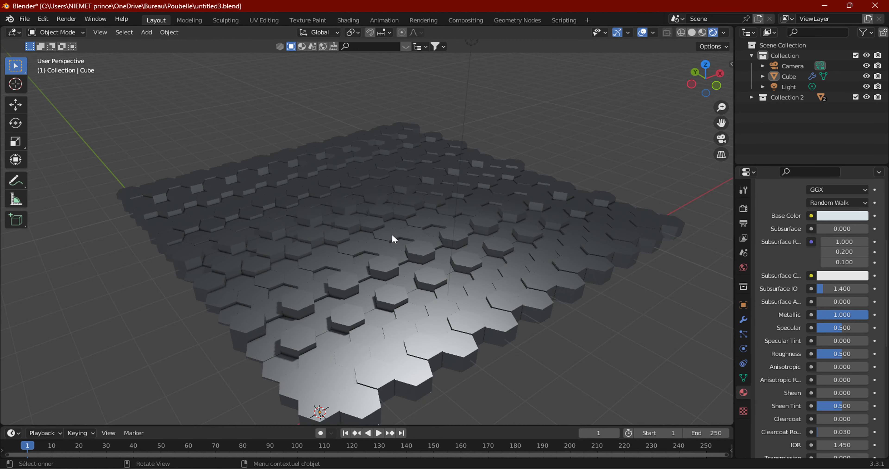
{"action": "mouse_move", "coordinate": [393, 236]}
{"action": "middle_mouse_down"}
{"action": "mouse_move", "coordinate": [453, 210]}
{"action": "mouse_move", "coordinate": [415, 218]}
{"action": "mouse_move", "coordinate": [448, 222]}
{"action": "middle_mouse_up"}
{"action": "scroll", "coordinate": [445, 223], "scroll_direction": "down", "scroll_amount": 2}
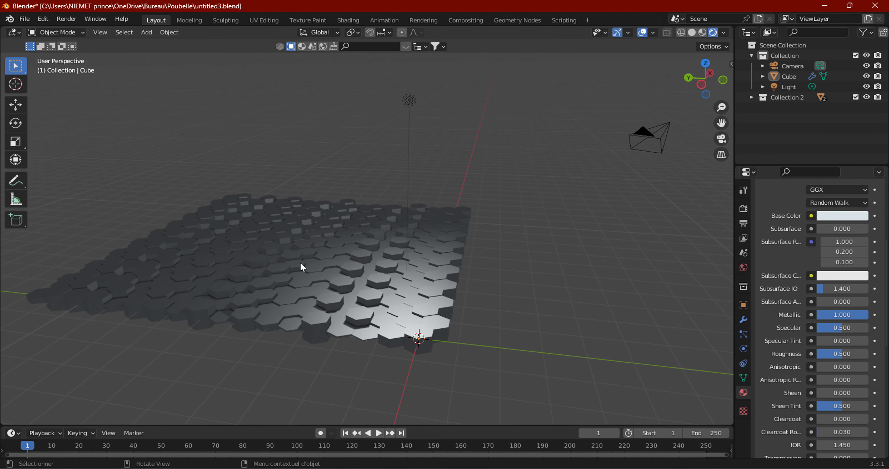
{"action": "scroll", "coordinate": [262, 266], "scroll_direction": "up", "scroll_amount": 3}
{"action": "scroll", "coordinate": [173, 238], "scroll_direction": "down", "scroll_amount": 1}
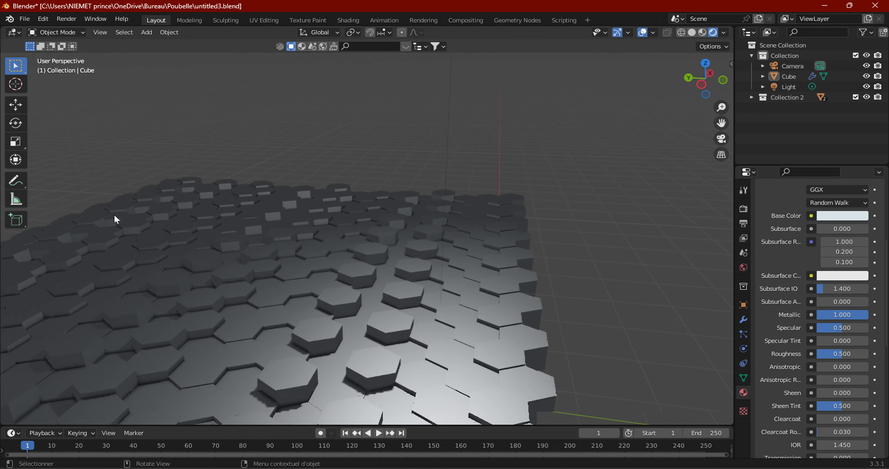
{"action": "scroll", "coordinate": [121, 249], "scroll_direction": "down", "scroll_amount": 1}
{"action": "middle_click_drag", "start_coordinate": [245, 244], "coordinate": [139, 242]}
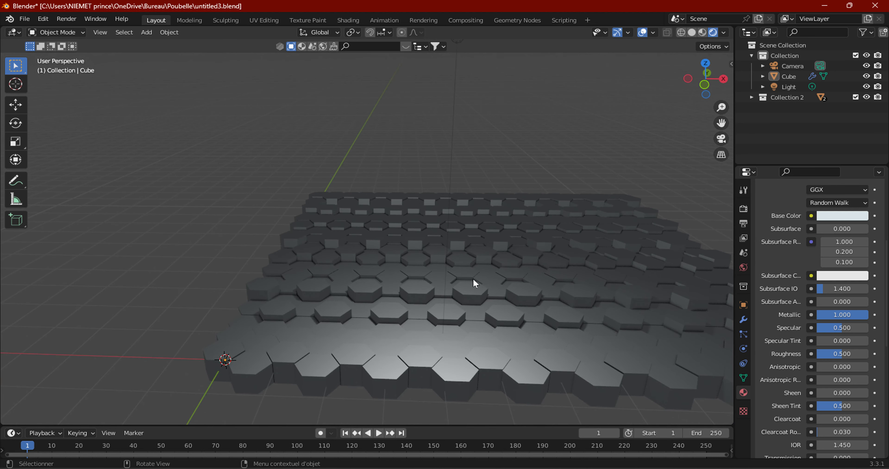
{"action": "scroll", "coordinate": [476, 284], "scroll_direction": "up", "scroll_amount": 2}
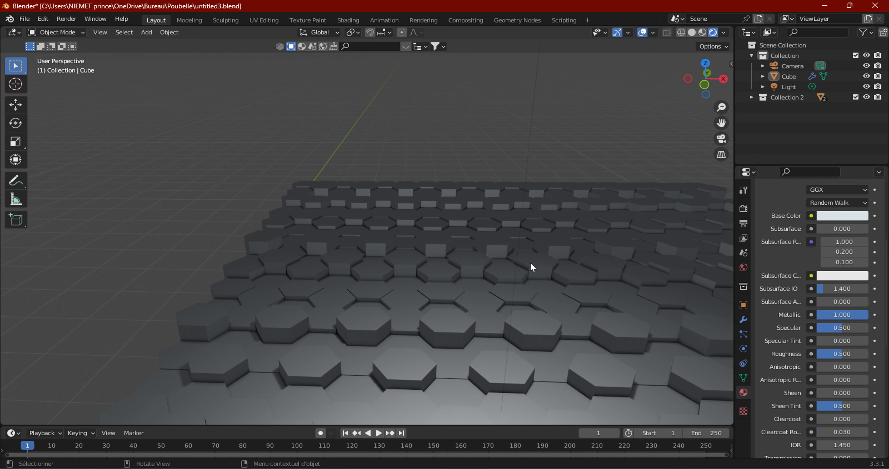
{"action": "scroll", "coordinate": [346, 250], "scroll_direction": "down", "scroll_amount": 3}
{"action": "mouse_move", "coordinate": [346, 234]}
{"action": "middle_mouse_down"}
{"action": "mouse_move", "coordinate": [544, 243]}
{"action": "mouse_move", "coordinate": [226, 242]}
{"action": "middle_mouse_up"}
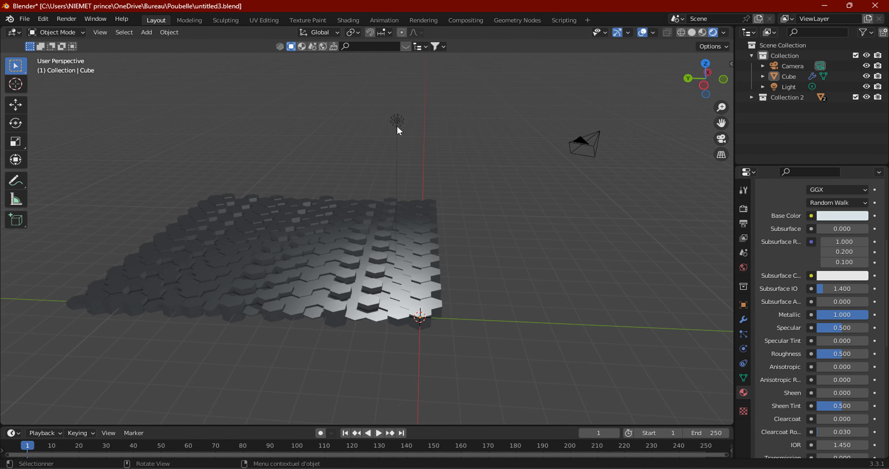
{"action": "key", "text": "shift+a"}
Add an Empty and move it over the tile floor in top view
{"action": "left_click", "coordinate": [146, 32]}
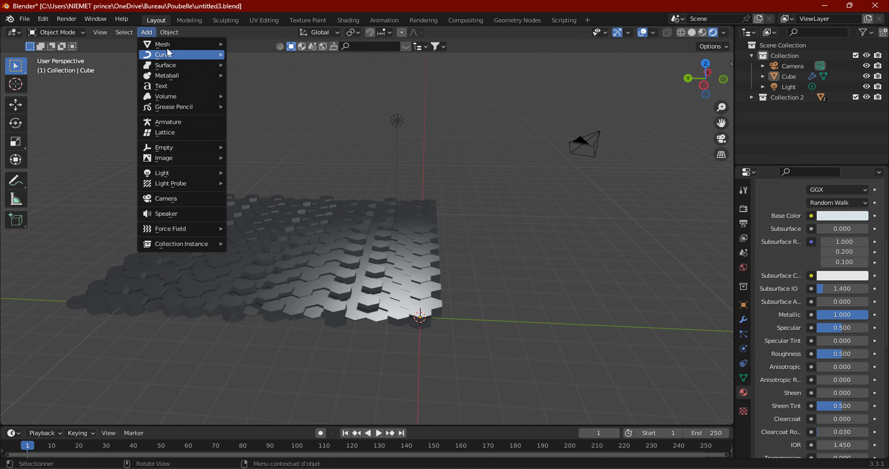
{"action": "left_click", "coordinate": [254, 147]}
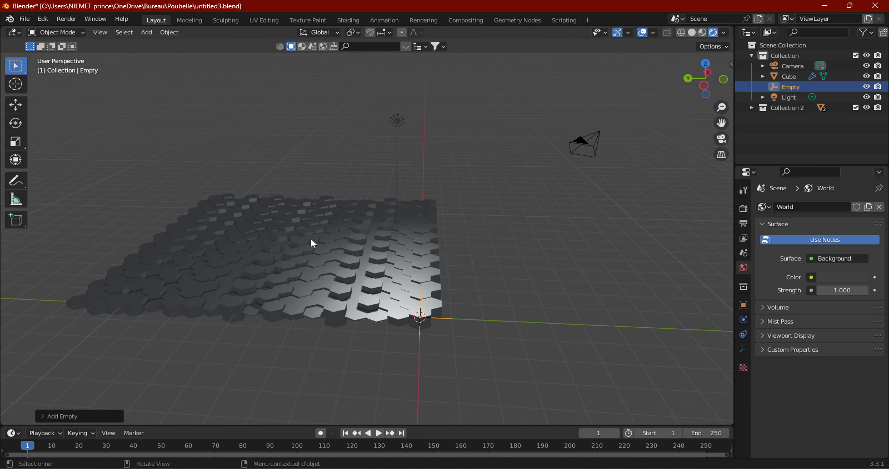
{"action": "left_click", "coordinate": [704, 64]}
{"action": "key", "text": "g"}
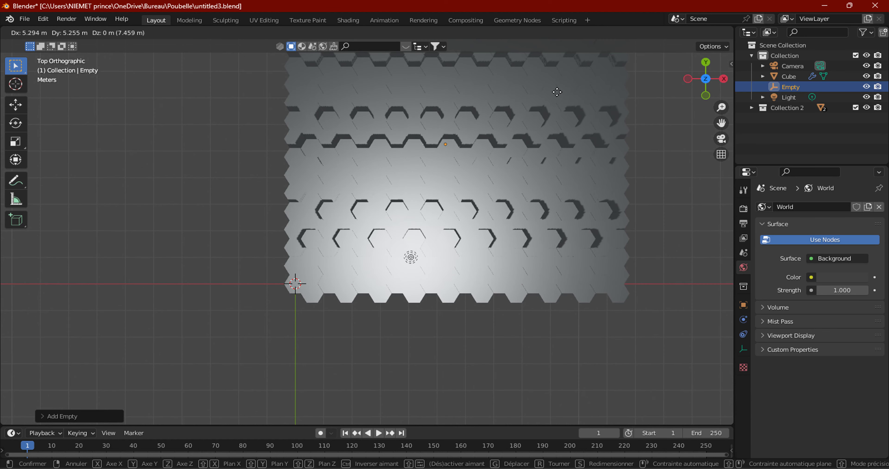
{"action": "left_click", "coordinate": [548, 91]}
Duplicate the empty as Empty.001, place the copy, and select the Light
{"action": "middle_click_drag", "start_coordinate": [382, 165], "coordinate": [456, 119]}
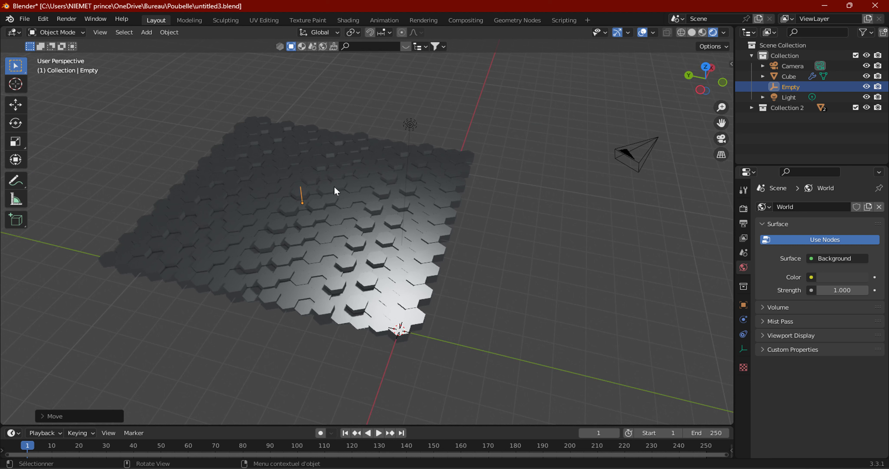
{"action": "key", "text": "shift+d"}
{"action": "left_click", "coordinate": [322, 190]}
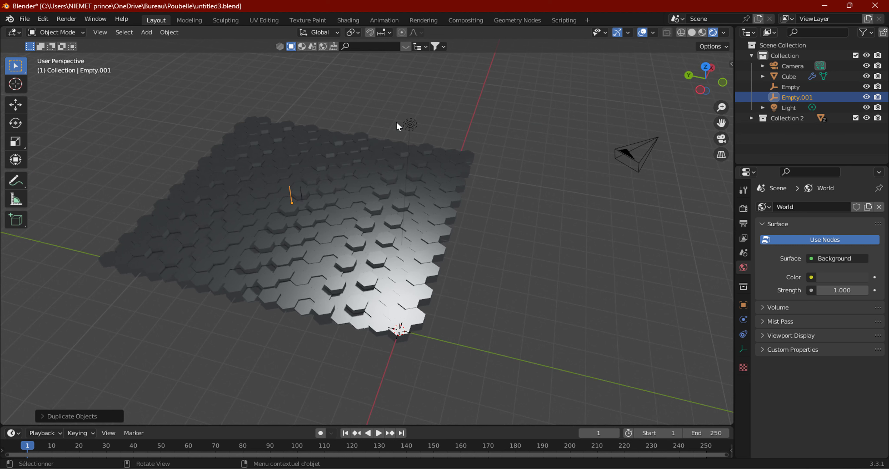
{"action": "left_click", "coordinate": [410, 124]}
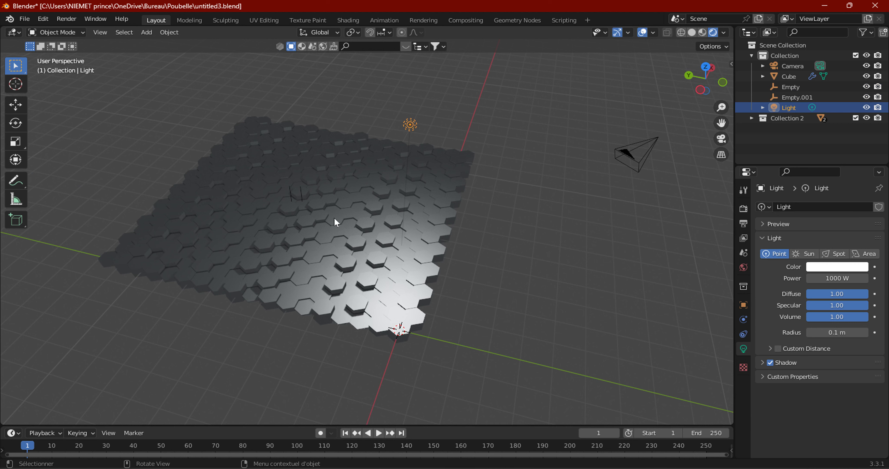
Add a Track To constraint on the light targeting Empty
{"action": "left_click", "coordinate": [740, 333]}
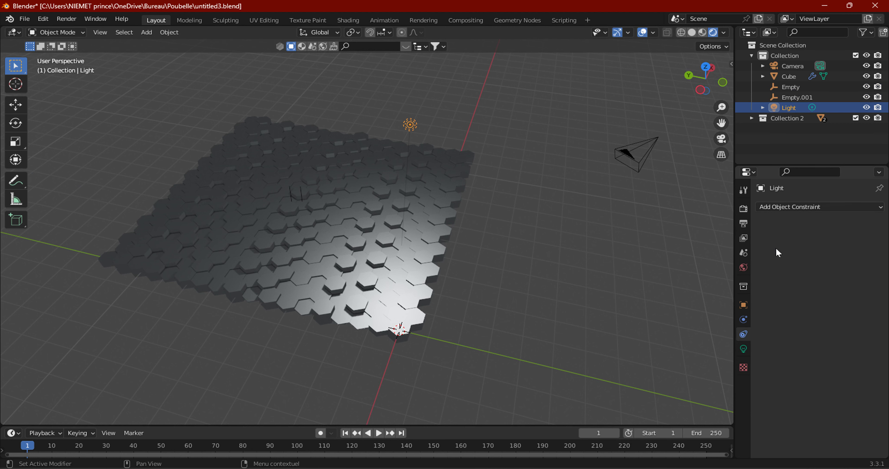
{"action": "left_click", "coordinate": [777, 207]}
{"action": "left_click", "coordinate": [777, 283]}
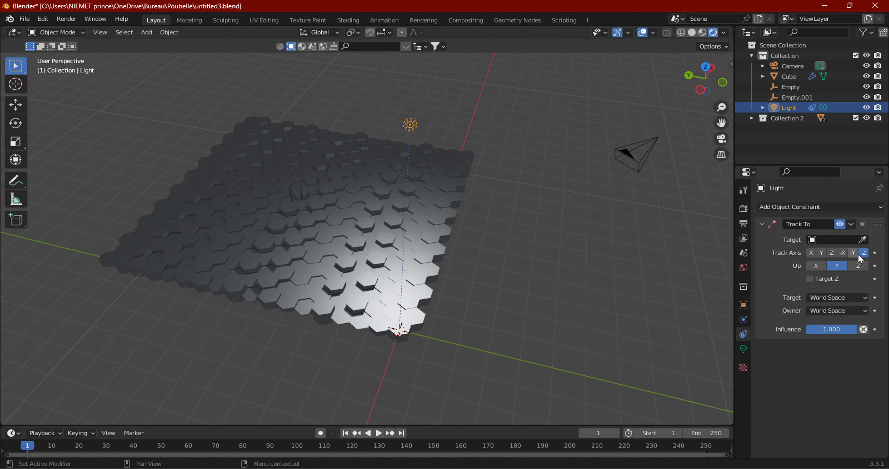
{"action": "left_click", "coordinate": [862, 240]}
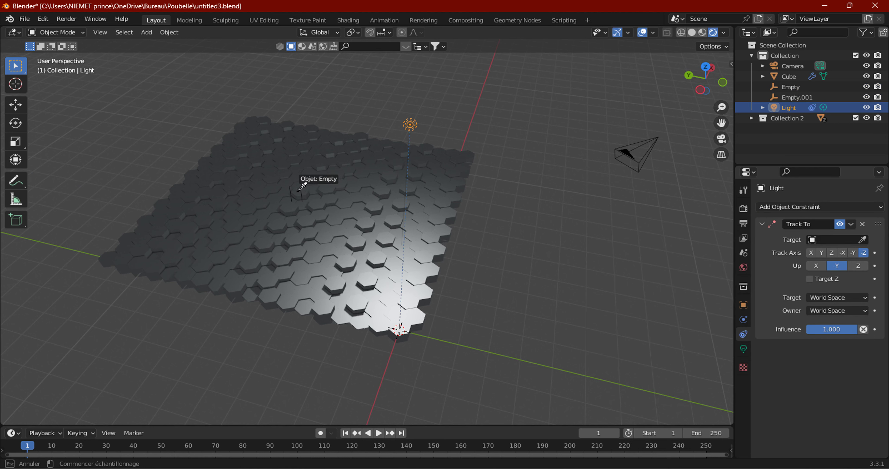
{"action": "left_click", "coordinate": [792, 87]}
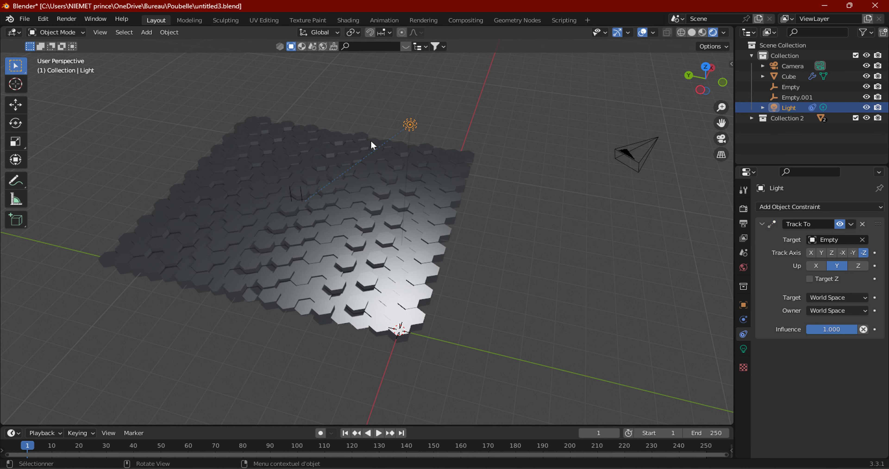
Change the light to an Area light sized 17 m by 2.86 m
{"action": "left_click", "coordinate": [744, 348]}
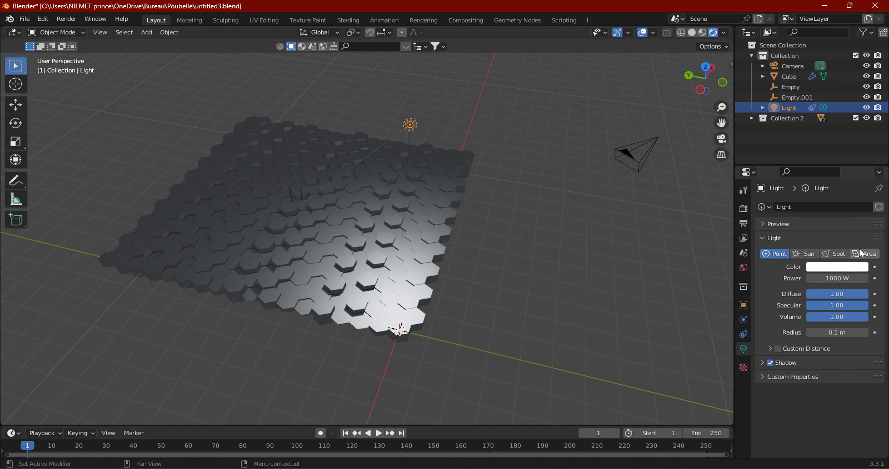
{"action": "left_click", "coordinate": [863, 255]}
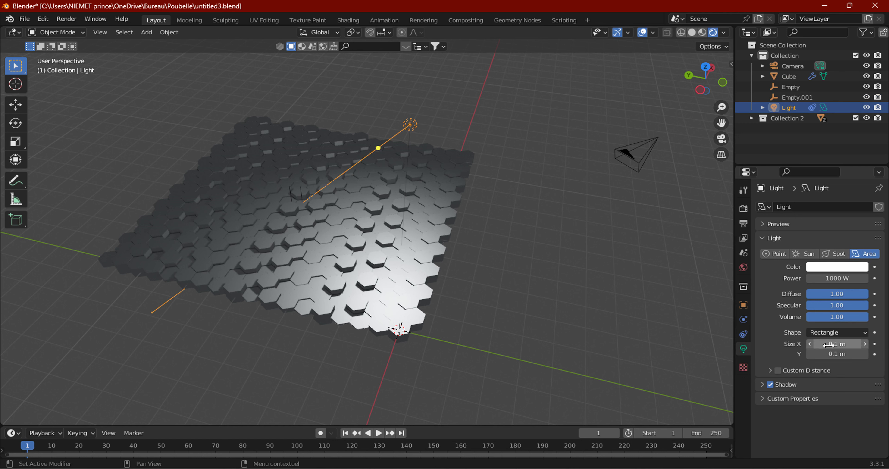
{"action": "left_click_drag", "start_coordinate": [831, 344], "coordinate": [833, 344]}
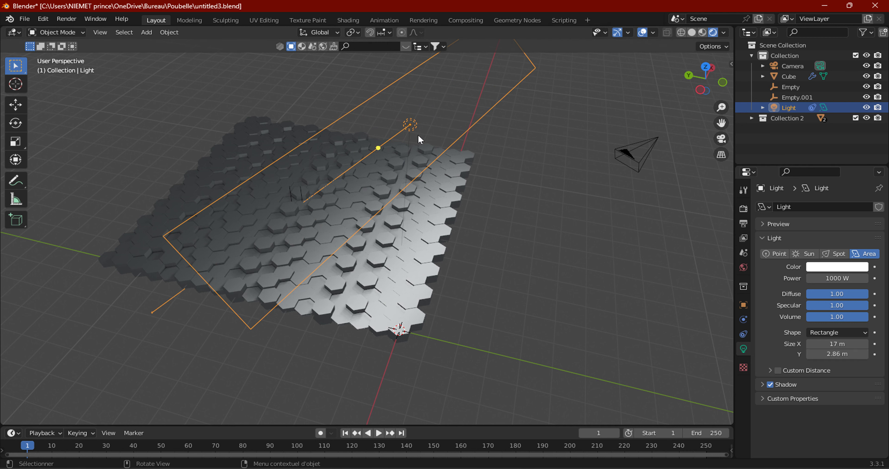
Move the area light in top view to lie along the floor's near edge
{"action": "key", "text": "g"}
{"action": "left_click", "coordinate": [540, 130]}
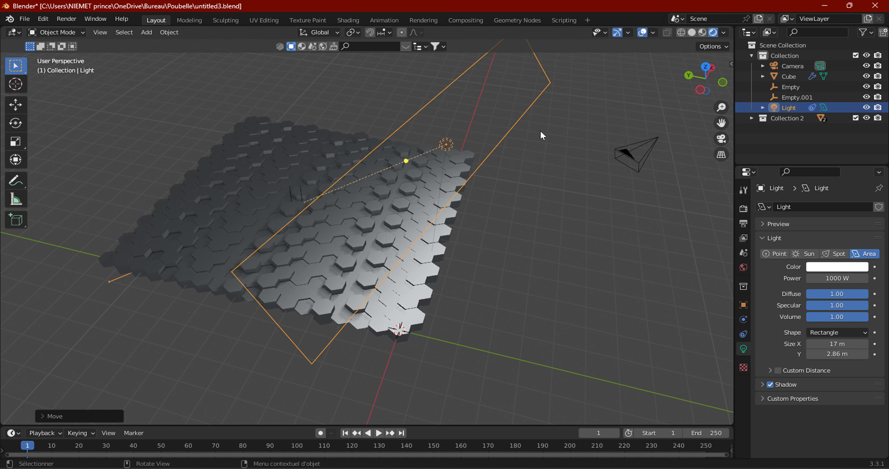
{"action": "left_click", "coordinate": [706, 66]}
{"action": "key", "text": "g"}
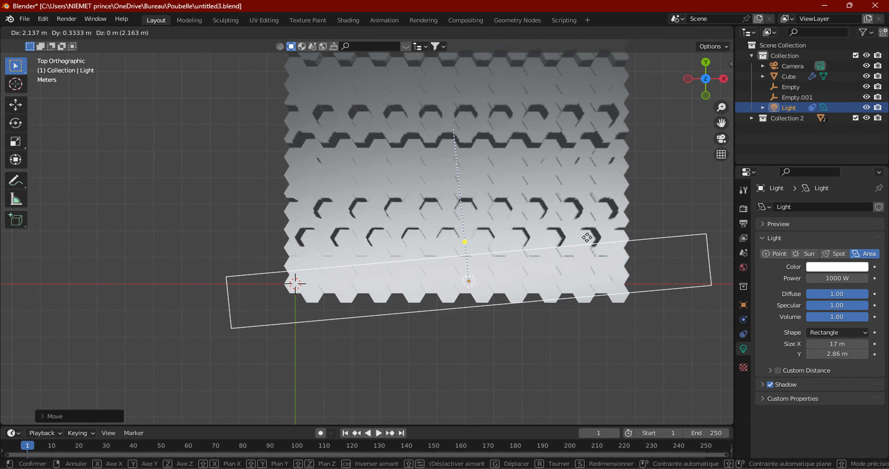
{"action": "left_click", "coordinate": [536, 236]}
{"action": "scroll", "coordinate": [536, 236], "scroll_direction": "down", "scroll_amount": 2}
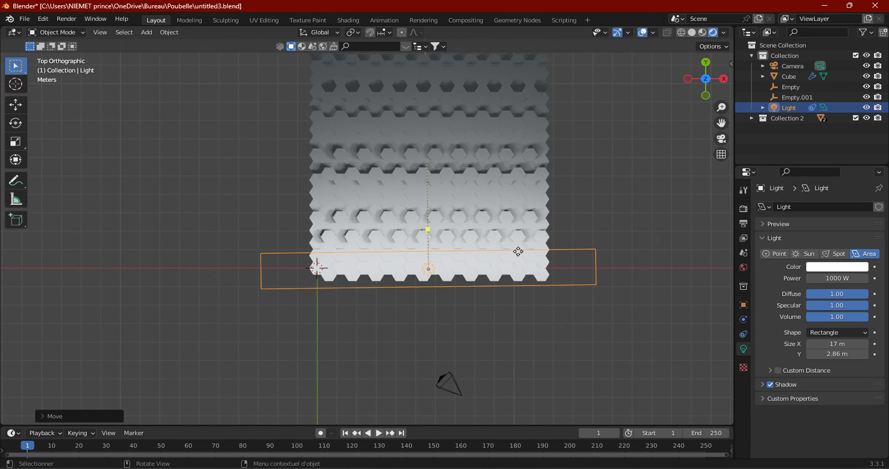
{"action": "scroll", "coordinate": [427, 240], "scroll_direction": "down", "scroll_amount": 2}
{"action": "scroll", "coordinate": [418, 233], "scroll_direction": "down", "scroll_amount": 3}
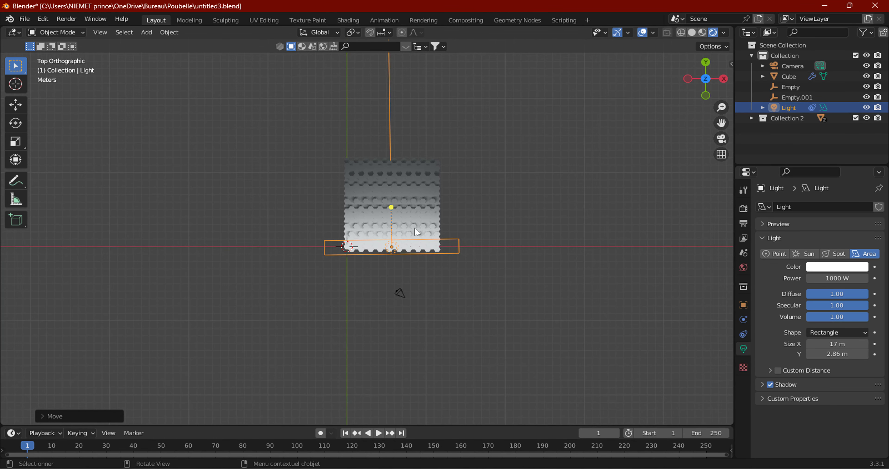
Duplicate the area light twice, placing copies beyond the floor's top edge and below it
{"action": "key", "text": "shift+d"}
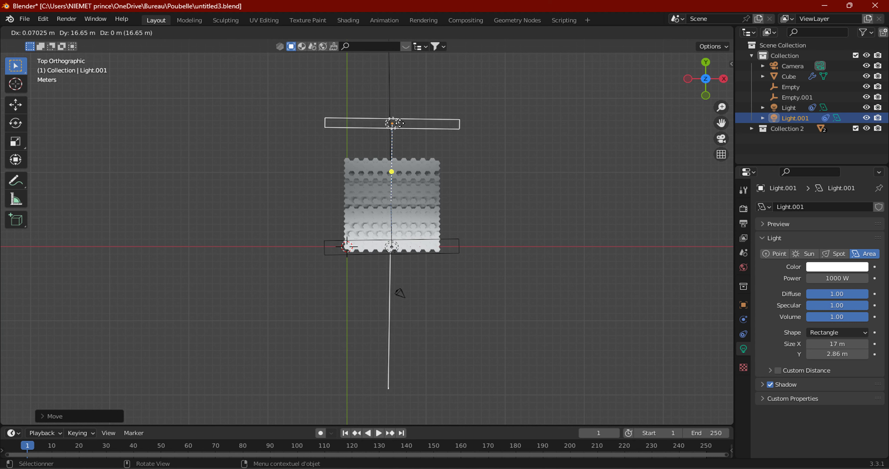
{"action": "left_click", "coordinate": [399, 123]}
{"action": "key", "text": "shift+d"}
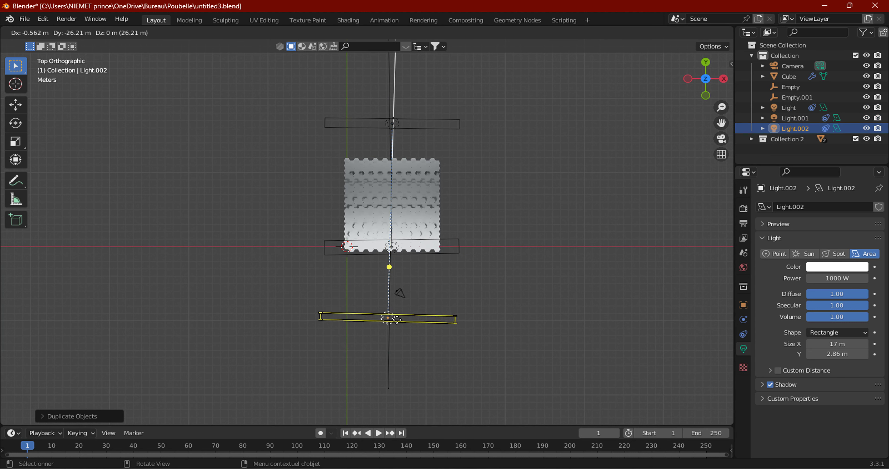
{"action": "left_click", "coordinate": [397, 319]}
Reposition Light.002 in perspective so it stands upright off the floor's side
{"action": "mouse_move", "coordinate": [397, 320]}
{"action": "middle_mouse_down"}
{"action": "mouse_move", "coordinate": [513, 191]}
{"action": "mouse_move", "coordinate": [531, 245]}
{"action": "middle_mouse_up"}
{"action": "key", "text": "g"}
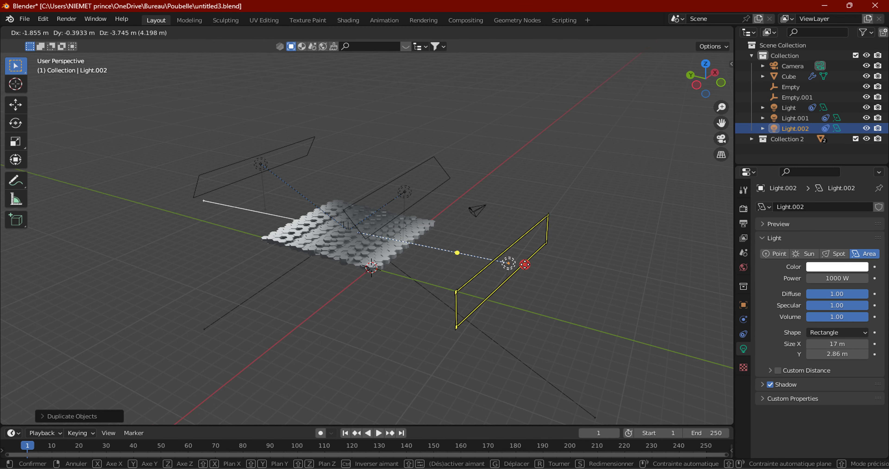
{"action": "left_click", "coordinate": [525, 264]}
{"action": "scroll", "coordinate": [443, 236], "scroll_direction": "up", "scroll_amount": 5}
{"action": "scroll", "coordinate": [425, 230], "scroll_direction": "down", "scroll_amount": 4}
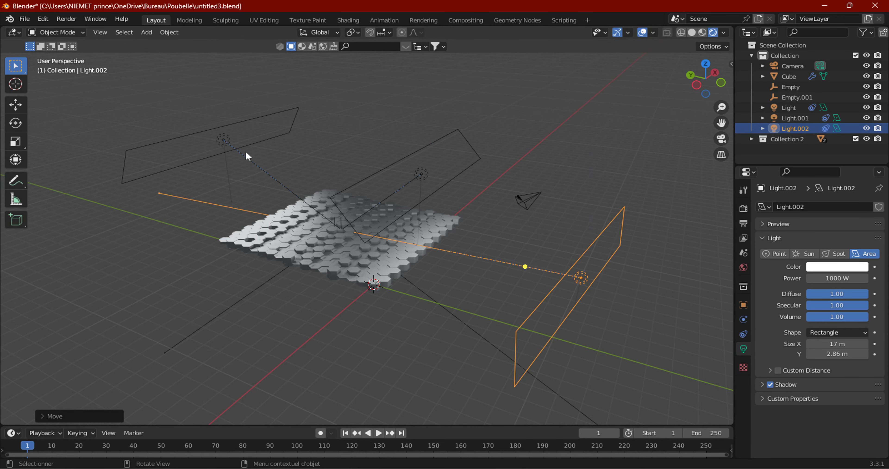
Colour Light.001 pink and the near-edge Light blue
{"action": "left_click", "coordinate": [231, 138]}
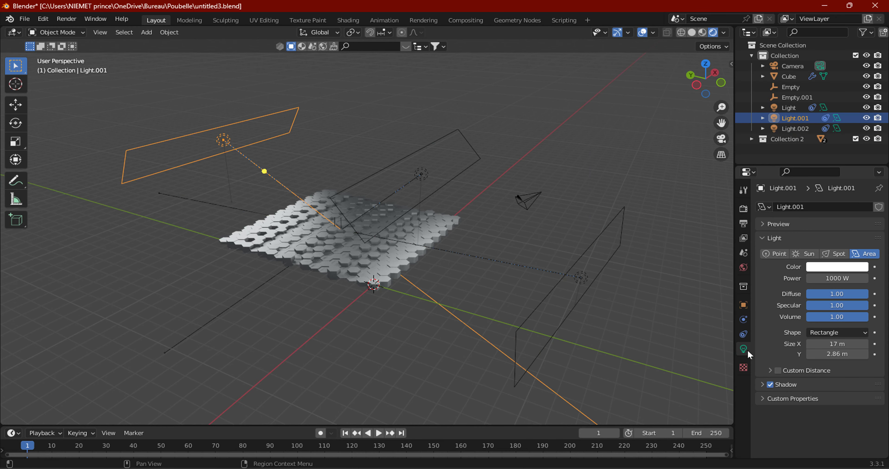
{"action": "left_click", "coordinate": [825, 267]}
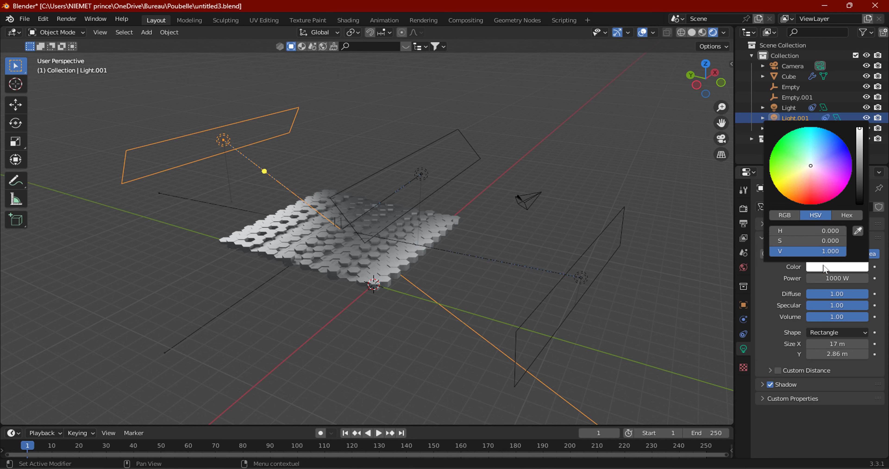
{"action": "left_click_drag", "start_coordinate": [804, 174], "coordinate": [837, 195]}
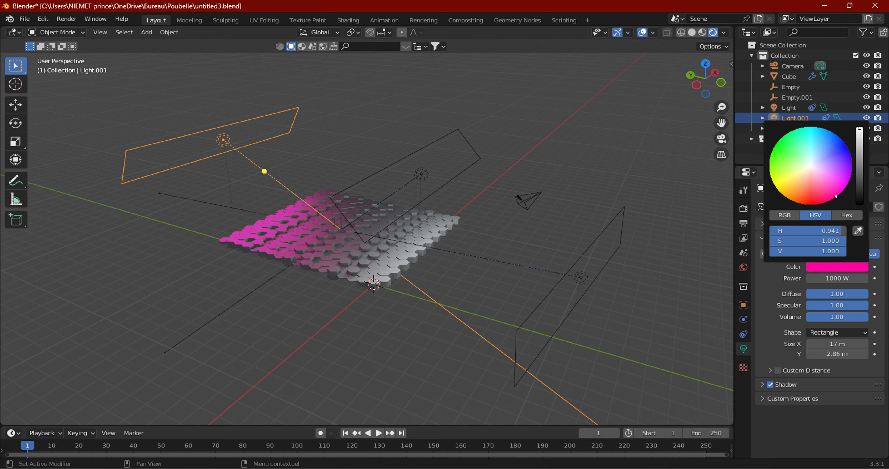
{"action": "left_click", "coordinate": [423, 175]}
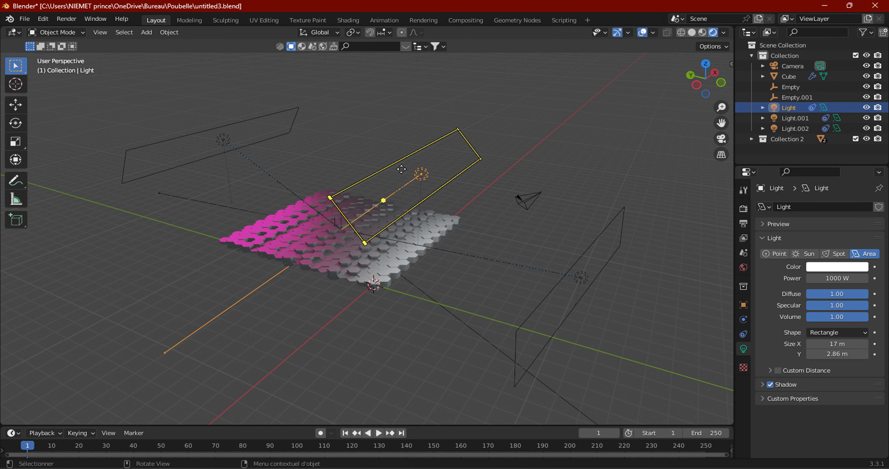
{"action": "left_click", "coordinate": [833, 268]}
{"action": "left_click_drag", "start_coordinate": [830, 157], "coordinate": [845, 151]}
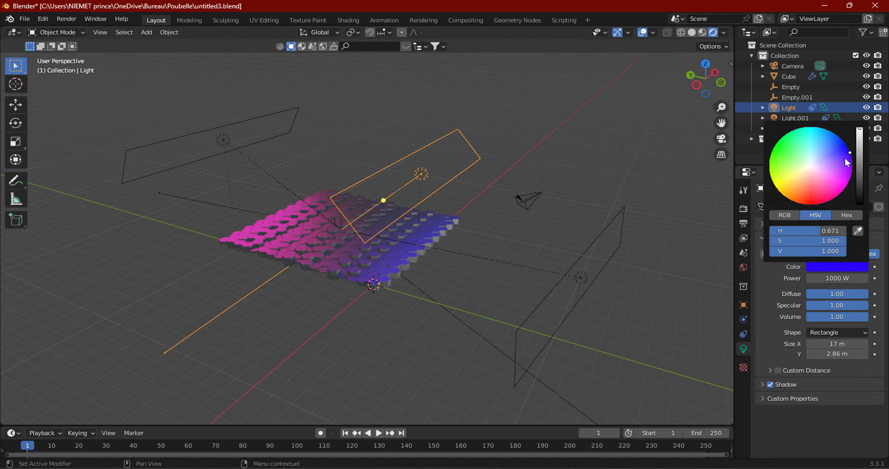
Select Light.002 and orbit the view down toward the tile surface
{"action": "left_click", "coordinate": [582, 280]}
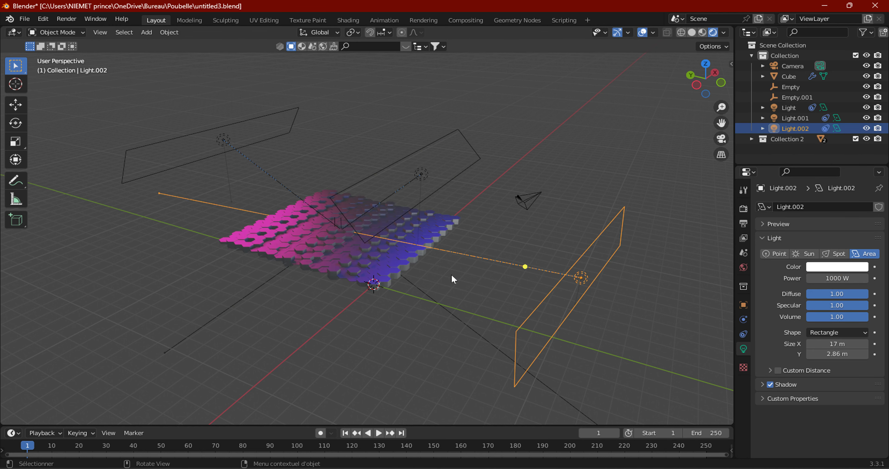
{"action": "scroll", "coordinate": [397, 254], "scroll_direction": "up", "scroll_amount": 3}
{"action": "scroll", "coordinate": [337, 255], "scroll_direction": "up", "scroll_amount": 3}
{"action": "mouse_move", "coordinate": [337, 256]}
{"action": "middle_mouse_down"}
{"action": "mouse_move", "coordinate": [298, 264]}
{"action": "mouse_move", "coordinate": [359, 280]}
{"action": "mouse_move", "coordinate": [324, 239]}
{"action": "mouse_move", "coordinate": [325, 276]}
{"action": "mouse_move", "coordinate": [419, 230]}
{"action": "middle_mouse_up"}
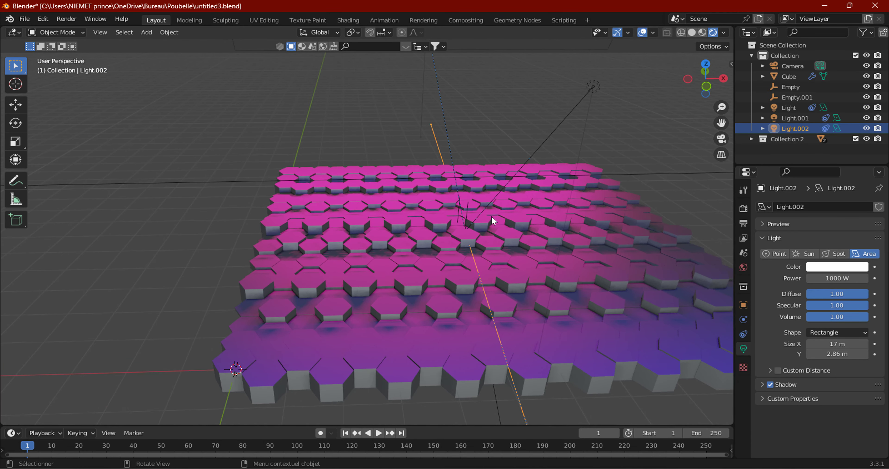
Tilt the view low over the floor, look through the camera, and select it
{"action": "scroll", "coordinate": [407, 243], "scroll_direction": "up", "scroll_amount": 2}
{"action": "scroll", "coordinate": [407, 243], "scroll_direction": "up", "scroll_amount": 2}
{"action": "scroll", "coordinate": [403, 246], "scroll_direction": "down", "scroll_amount": 2}
{"action": "scroll", "coordinate": [411, 238], "scroll_direction": "down", "scroll_amount": 2}
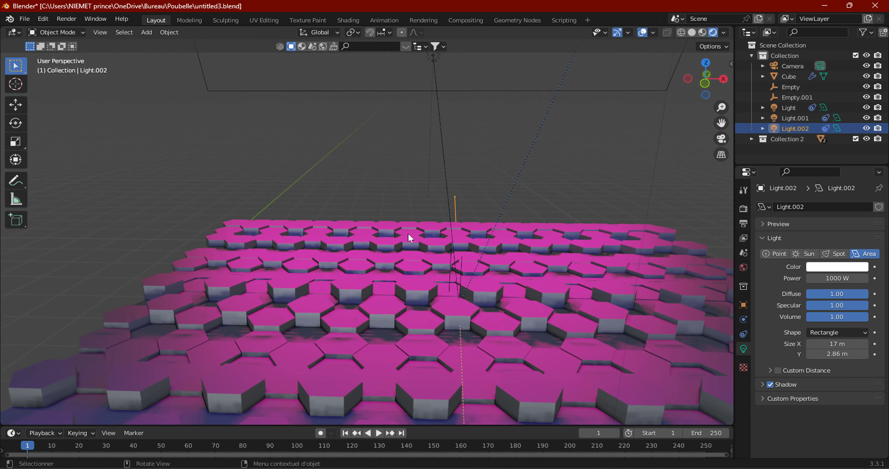
{"action": "middle_click_drag", "start_coordinate": [411, 239], "coordinate": [411, 252]}
{"action": "key", "text": "ctrl+alt+KP_0"}
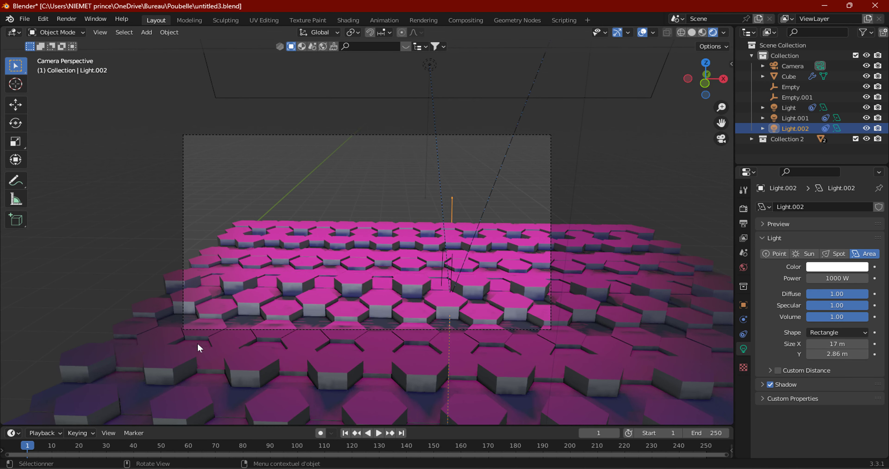
{"action": "left_click", "coordinate": [336, 135]}
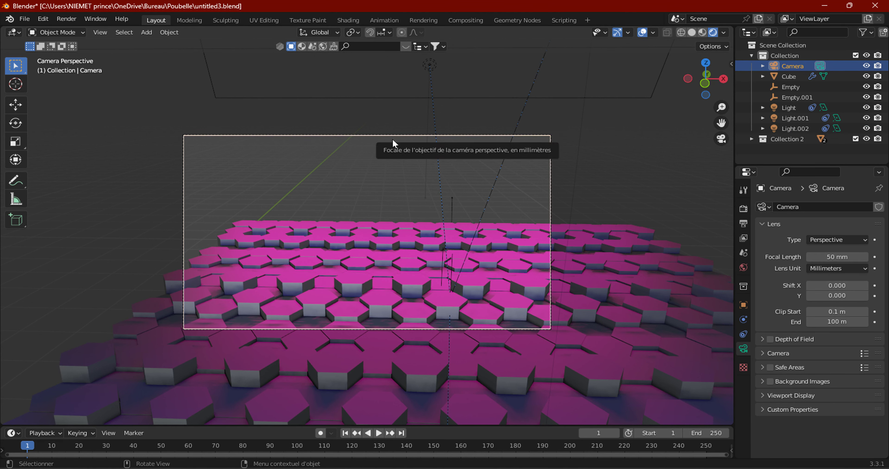
Move the camera and trackball-rotate it to tilt toward the tile floor
{"action": "key", "text": "g"}
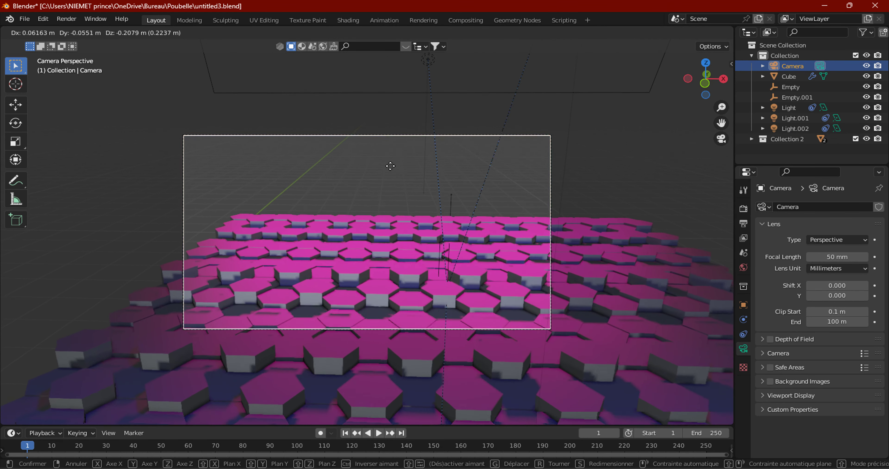
{"action": "left_click", "coordinate": [404, 157]}
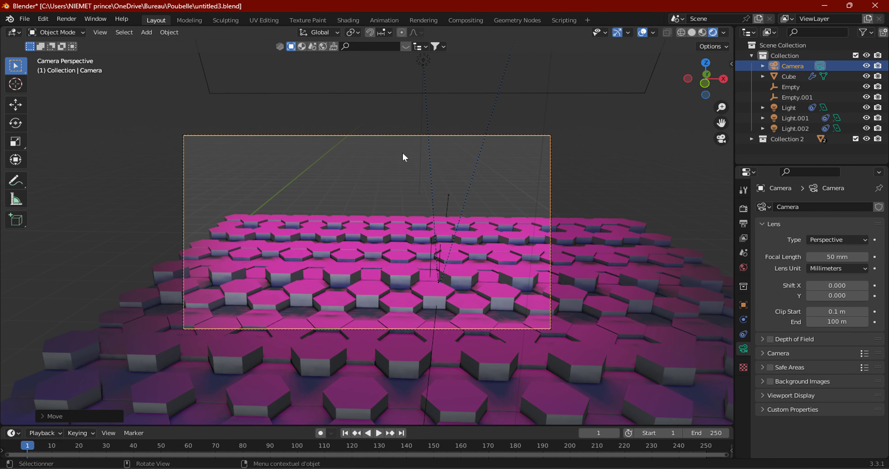
{"action": "key", "text": "r"}
{"action": "left_click", "coordinate": [403, 157]}
{"action": "key", "text": "r"}
{"action": "key", "text": "r"}
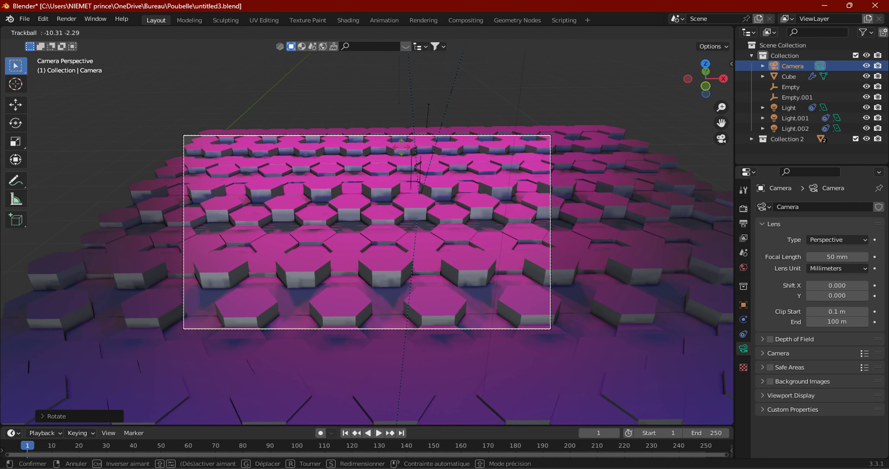
{"action": "left_click", "coordinate": [401, 147]}
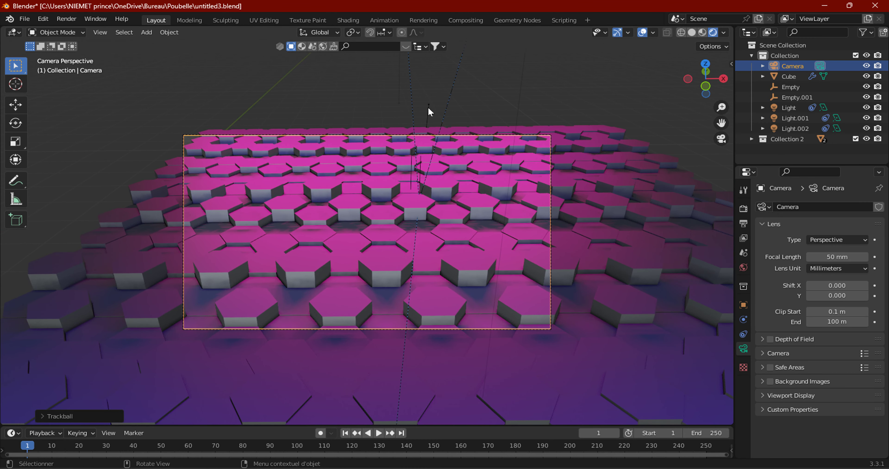
In the Animation workspace, set the camera and perspective viewports to Rendered shading
{"action": "left_click", "coordinate": [393, 22]}
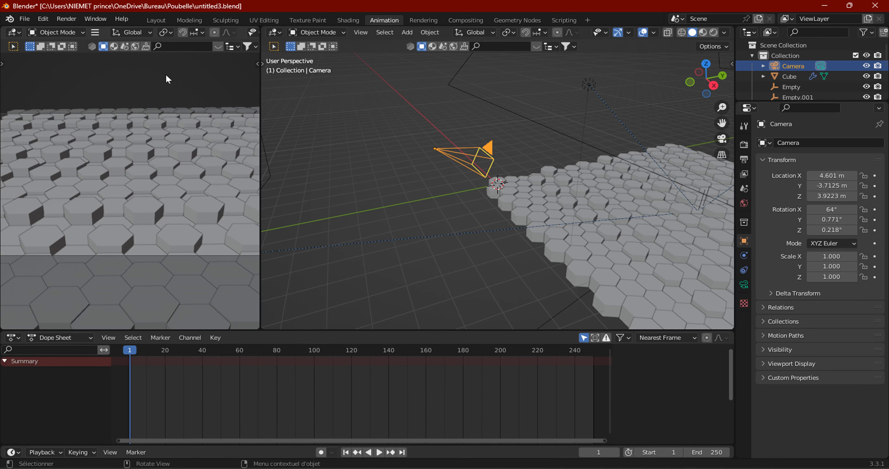
{"action": "scroll", "coordinate": [166, 176], "scroll_direction": "down", "scroll_amount": 2}
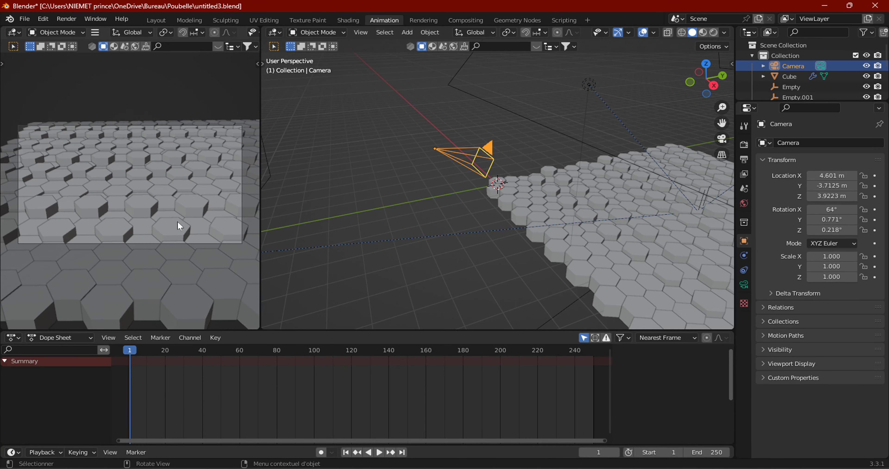
{"action": "key", "text": "z"}
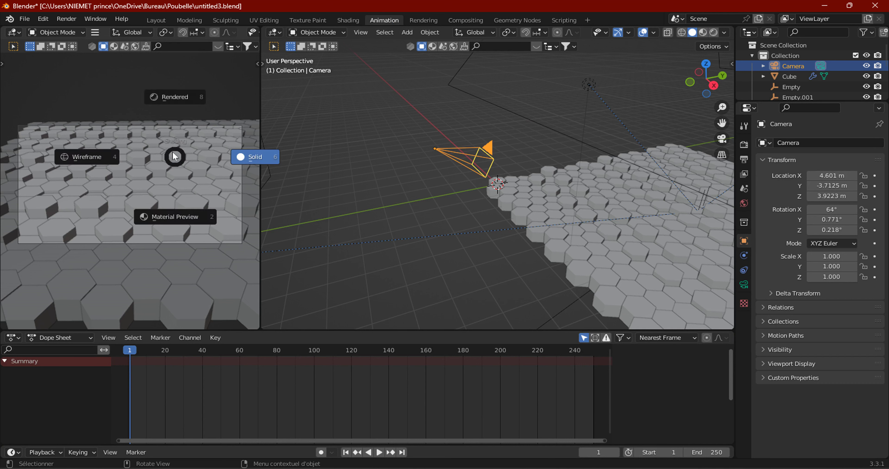
{"action": "left_click", "coordinate": [175, 97]}
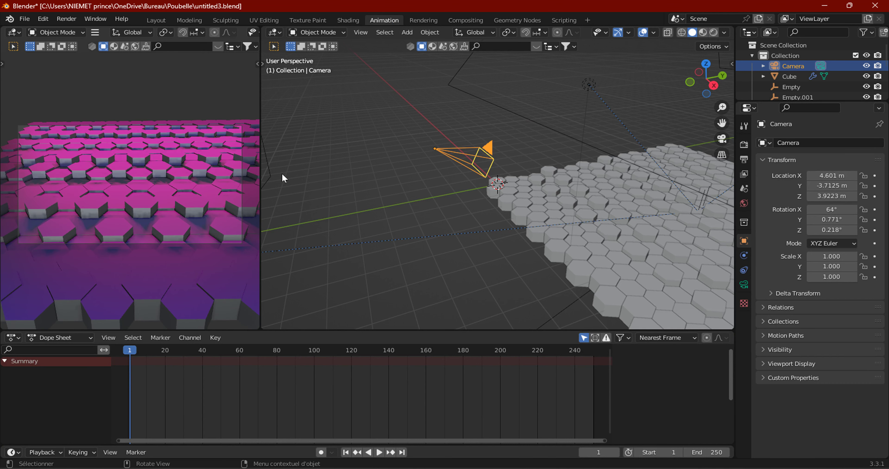
{"action": "key", "text": "z"}
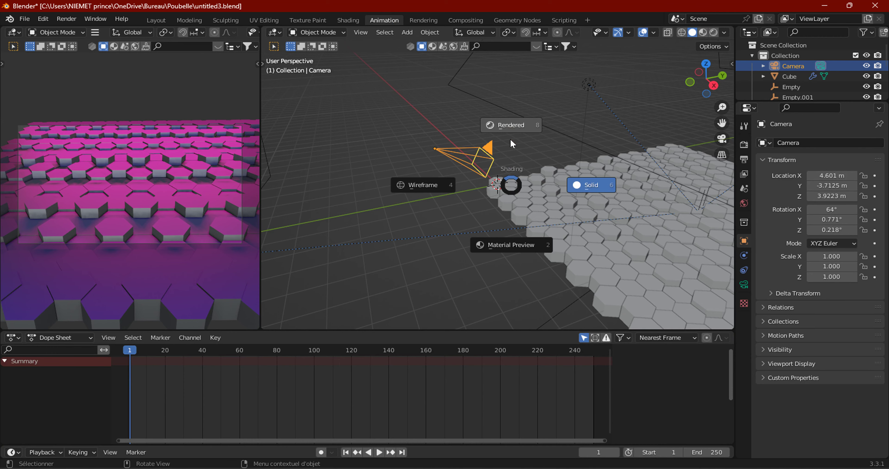
{"action": "left_click", "coordinate": [512, 142]}
{"action": "scroll", "coordinate": [186, 247], "scroll_direction": "up", "scroll_amount": 2}
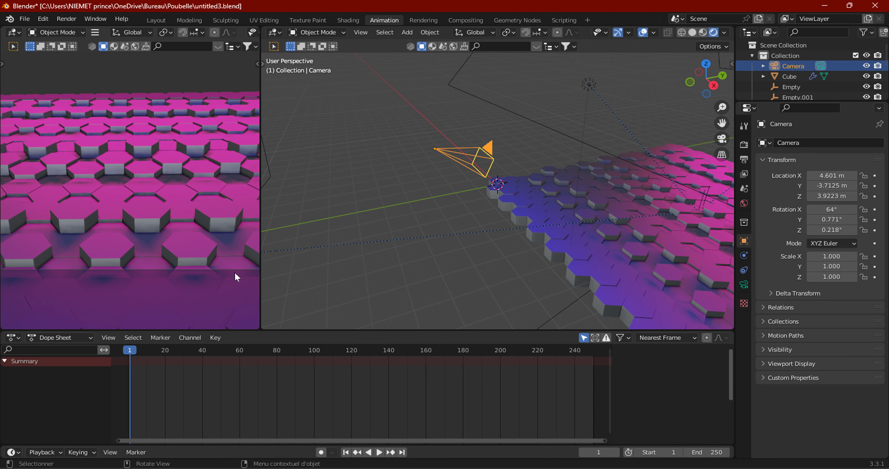
In top view, move the Empty along Y to about X 5.68 m, Y 7.81 m
{"action": "left_click", "coordinate": [706, 64]}
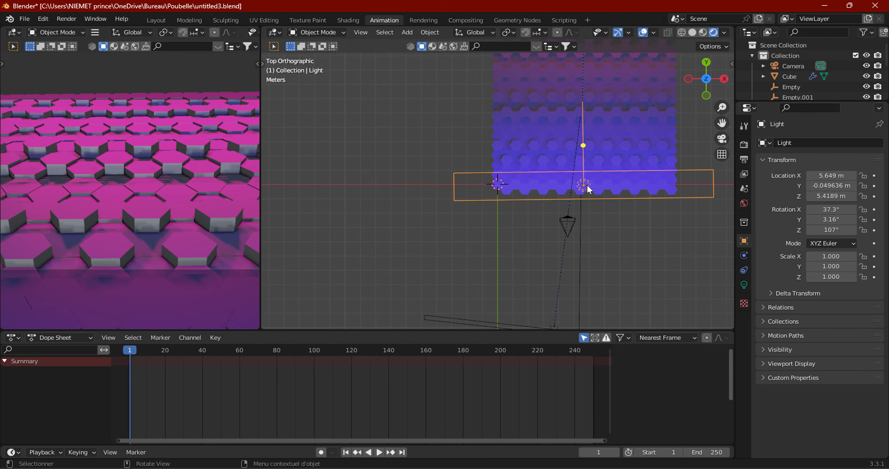
{"action": "left_click", "coordinate": [584, 185]}
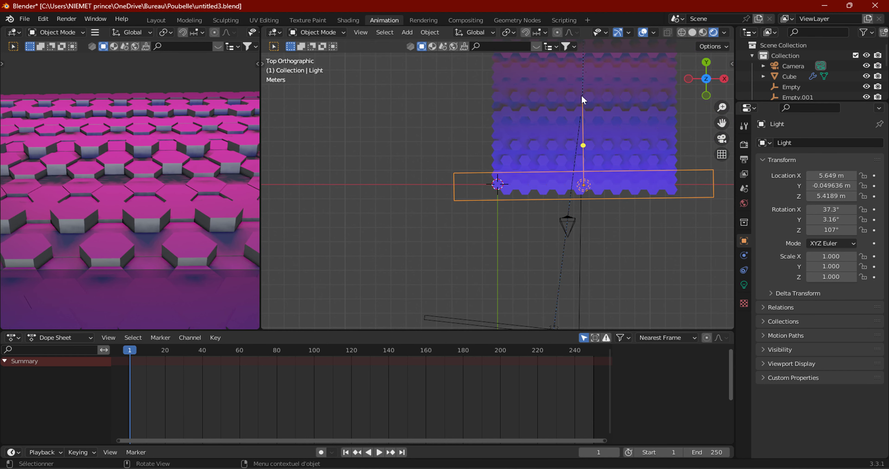
{"action": "middle_click_drag", "start_coordinate": [583, 99], "coordinate": [586, 139]}
{"action": "mouse_move", "coordinate": [490, 175]}
{"action": "middle_mouse_down"}
{"action": "mouse_move", "coordinate": [581, 119]}
{"action": "mouse_move", "coordinate": [592, 100]}
{"action": "mouse_move", "coordinate": [406, 66]}
{"action": "middle_mouse_up"}
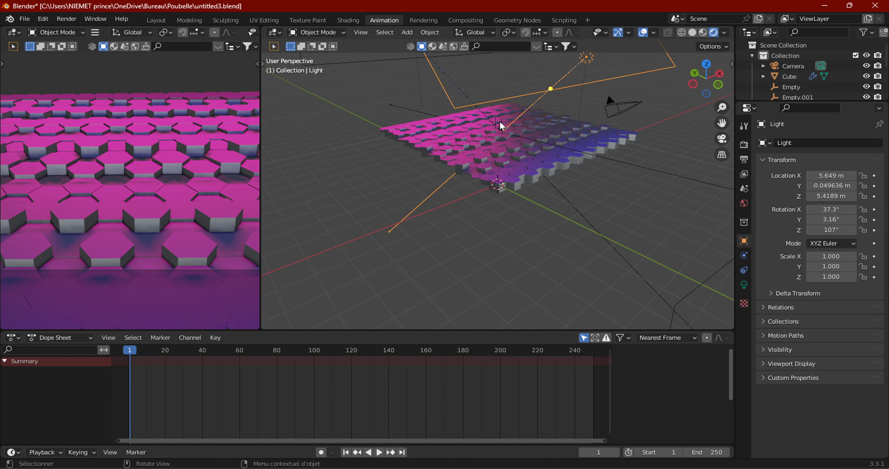
{"action": "left_click", "coordinate": [605, 84]}
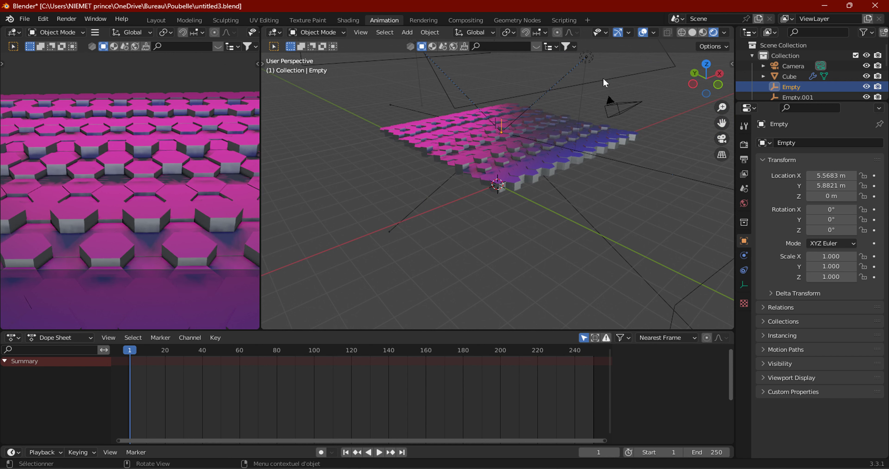
{"action": "left_click", "coordinate": [706, 64]}
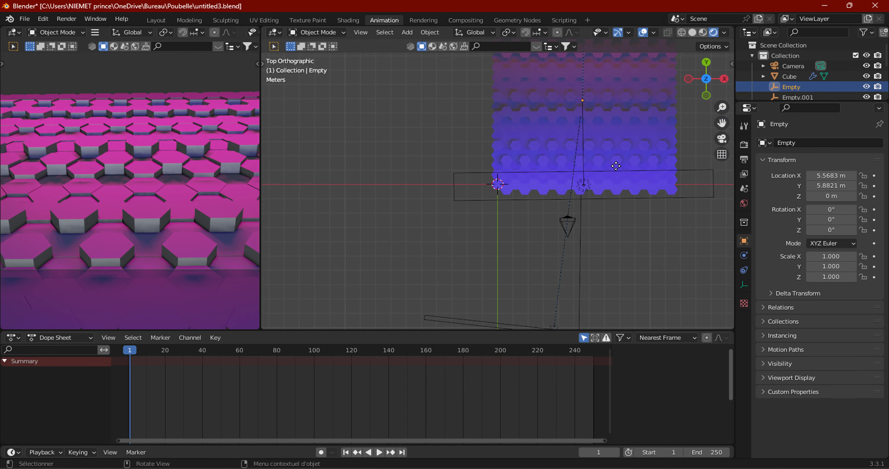
{"action": "key", "text": "g"}
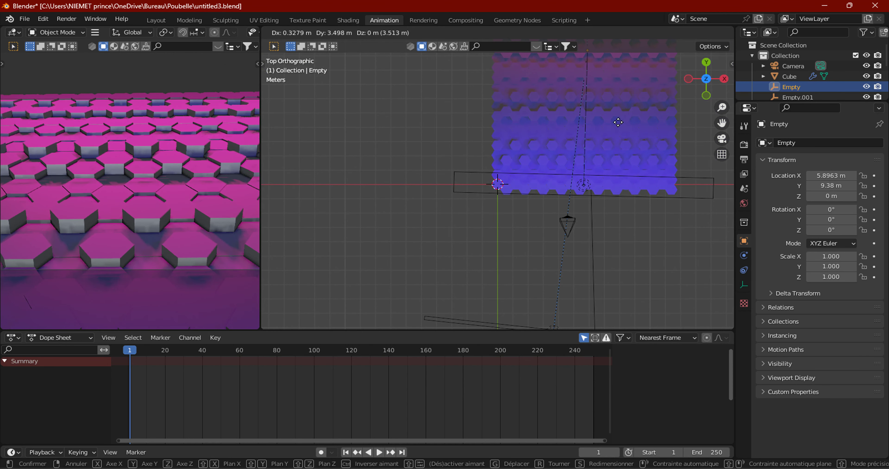
{"action": "left_click", "coordinate": [617, 149]}
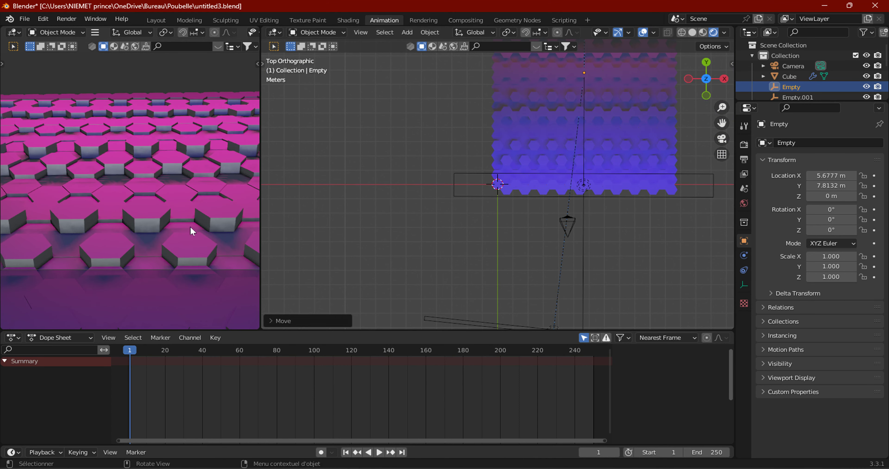
{"action": "left_click", "coordinate": [192, 233]}
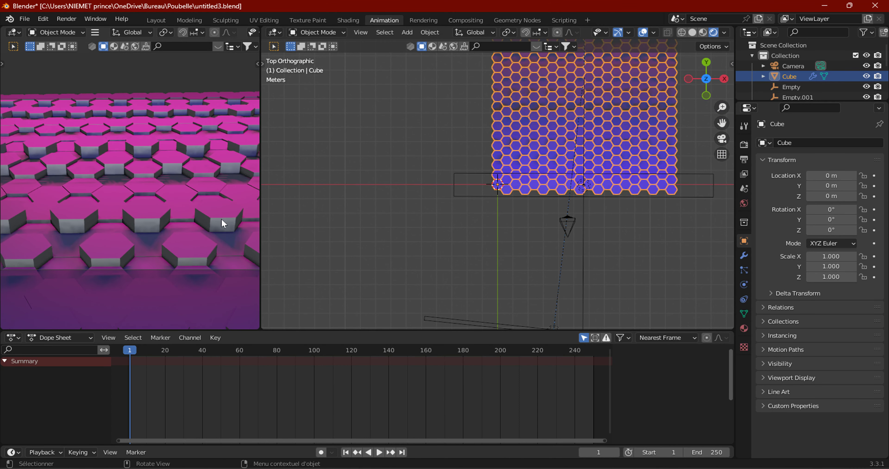
Set the Cube material's Principled BSDF Roughness to 0.608
{"action": "left_click", "coordinate": [743, 328]}
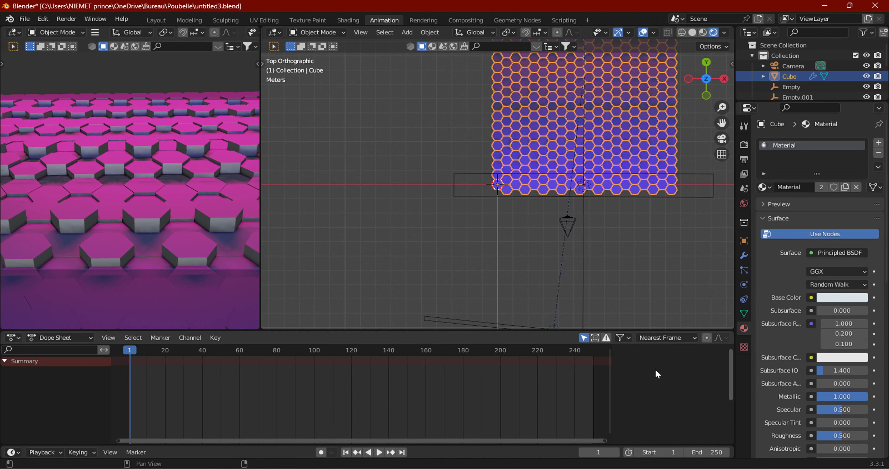
{"action": "scroll", "coordinate": [850, 356], "scroll_direction": "down", "scroll_amount": 5}
{"action": "mouse_move", "coordinate": [851, 356]}
{"action": "left_mouse_down"}
{"action": "mouse_move", "coordinate": [837, 356]}
{"action": "mouse_move", "coordinate": [851, 352]}
{"action": "left_mouse_up"}
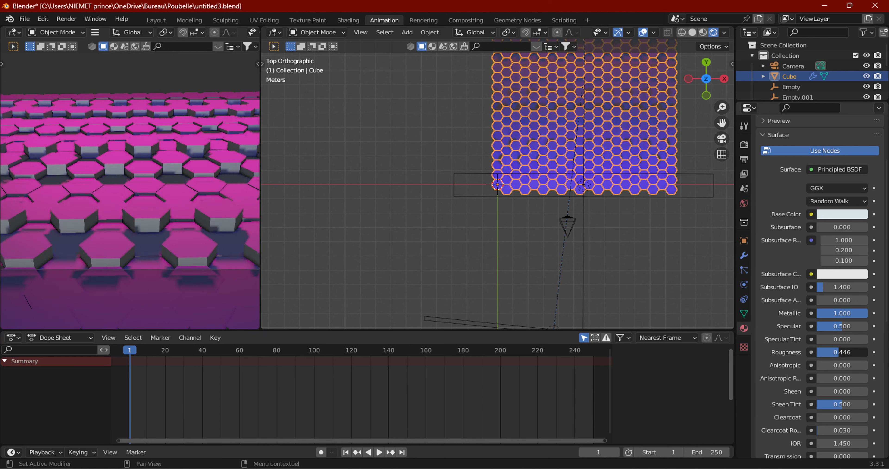
{"action": "mouse_move", "coordinate": [850, 353]}
{"action": "left_mouse_down"}
{"action": "mouse_move", "coordinate": [859, 352]}
{"action": "mouse_move", "coordinate": [850, 353]}
{"action": "left_mouse_up"}
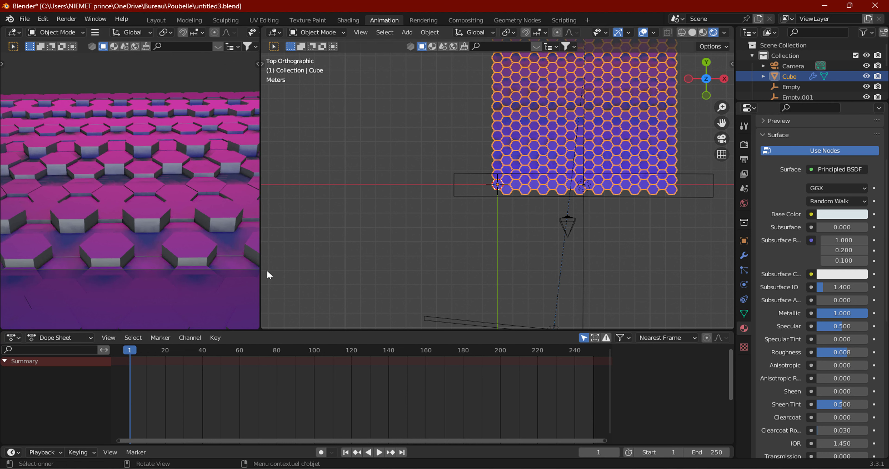
{"action": "scroll", "coordinate": [123, 228], "scroll_direction": "up", "scroll_amount": 2}
{"action": "scroll", "coordinate": [119, 220], "scroll_direction": "up", "scroll_amount": 1}
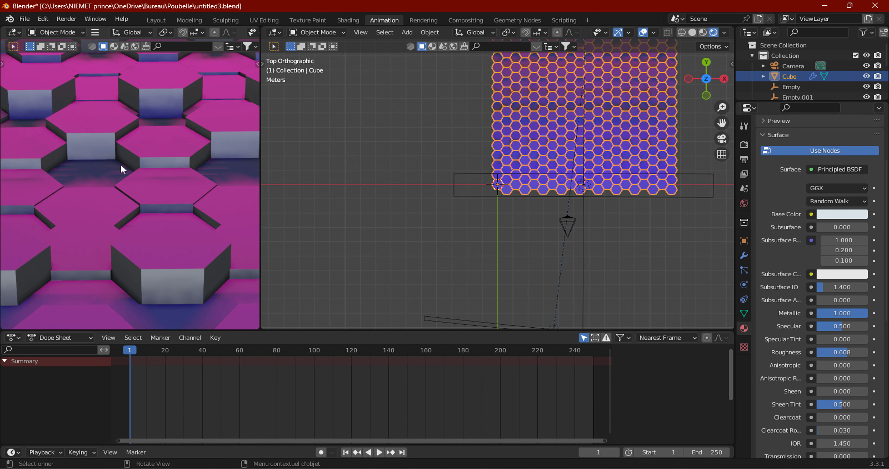
{"action": "scroll", "coordinate": [120, 164], "scroll_direction": "up", "scroll_amount": 2}
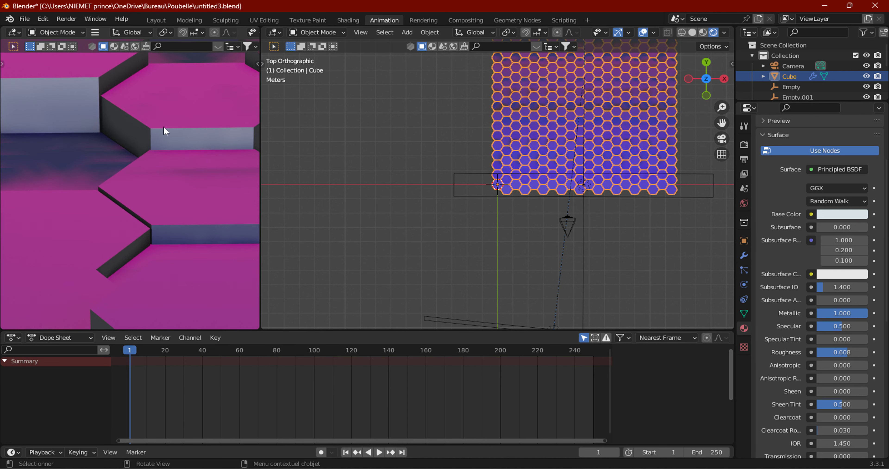
{"action": "scroll", "coordinate": [165, 183], "scroll_direction": "down", "scroll_amount": 3}
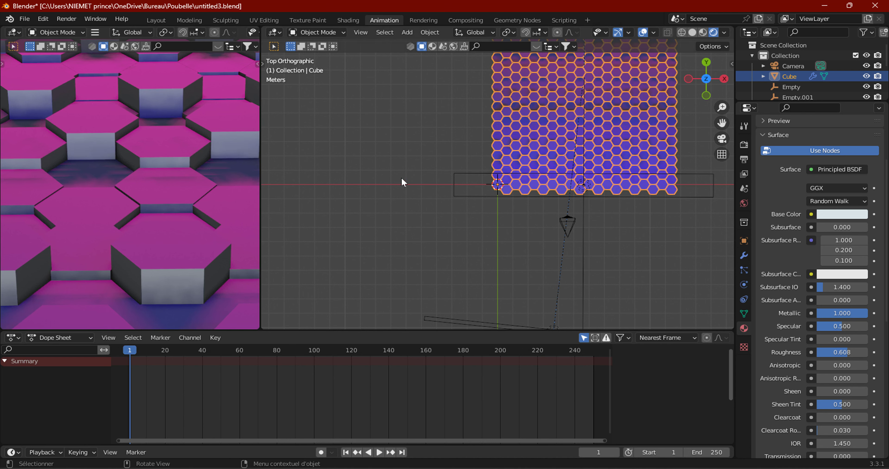
{"action": "scroll", "coordinate": [155, 236], "scroll_direction": "down", "scroll_amount": 2}
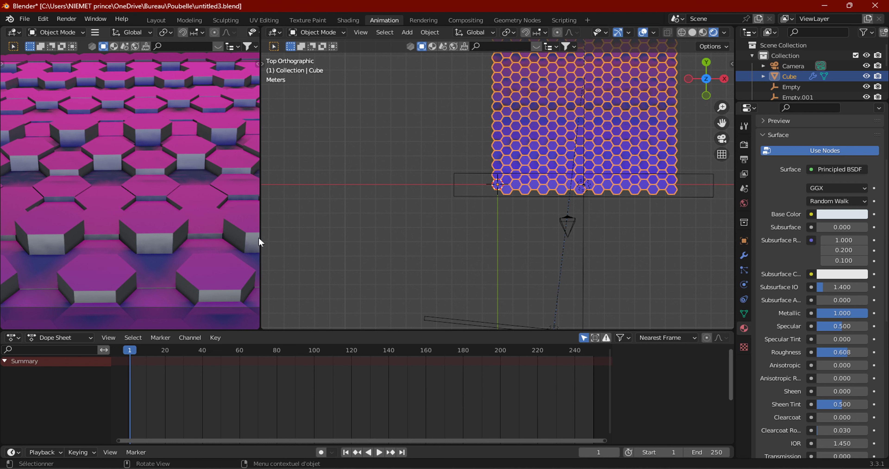
{"action": "middle_click_drag", "start_coordinate": [449, 255], "coordinate": [507, 219]}
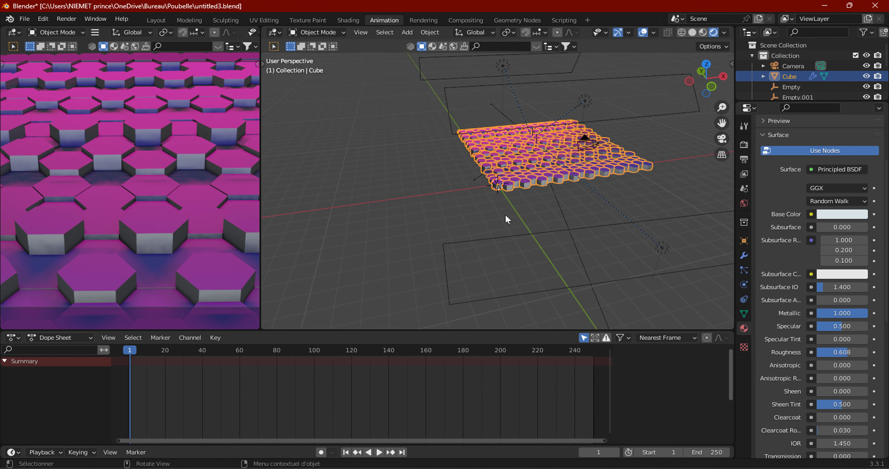
Set area light Light.002's Power to 2000 W
{"action": "left_click", "coordinate": [603, 227]}
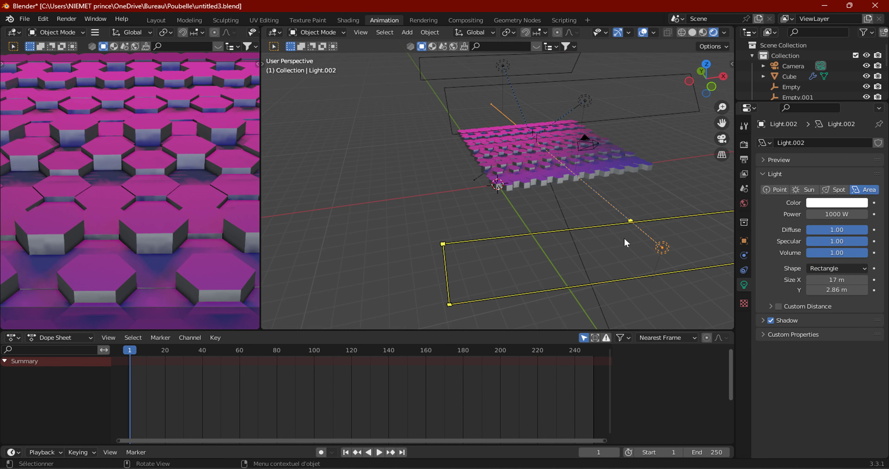
{"action": "left_click", "coordinate": [814, 218]}
{"action": "type", "text": "2"}
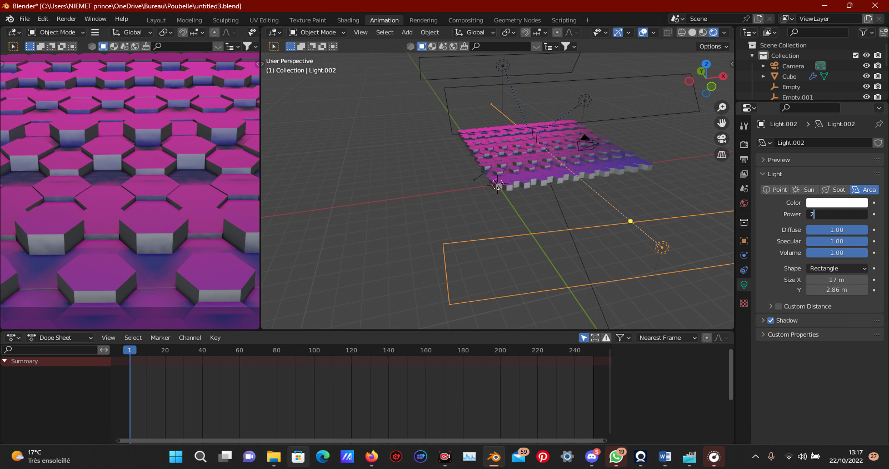
{"action": "type", "text": "000"}
{"action": "key", "text": "Return"}
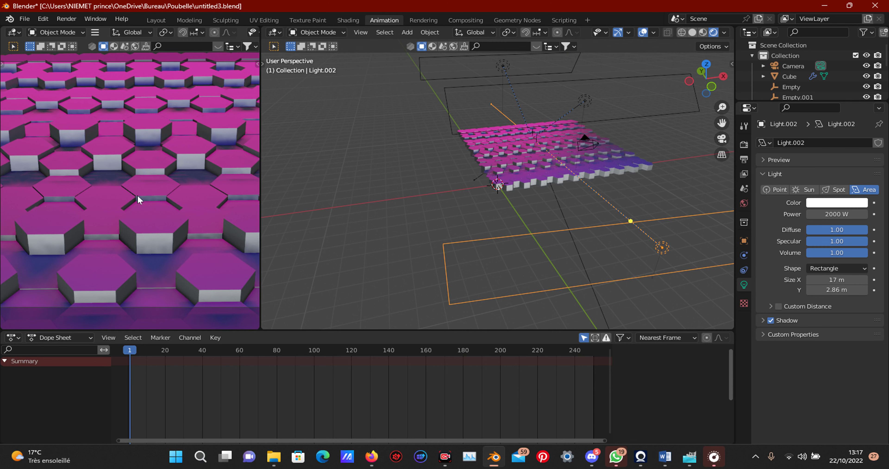
{"action": "middle_click_drag", "start_coordinate": [137, 199], "coordinate": [154, 175]}
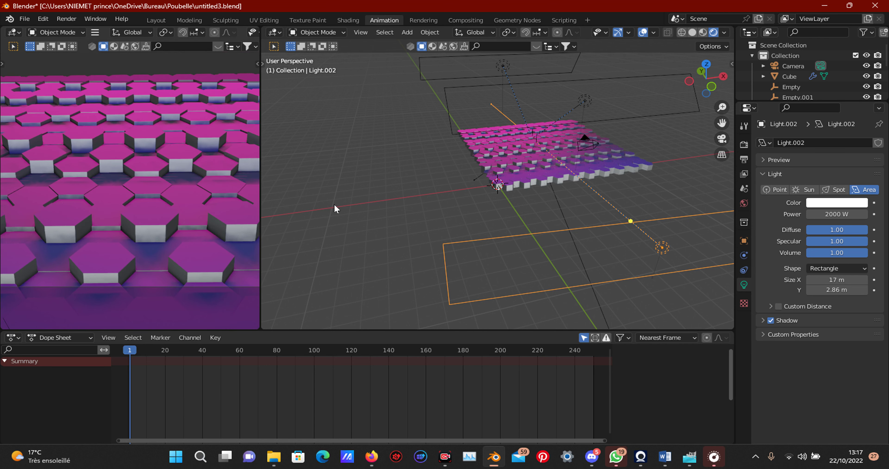
{"action": "scroll", "coordinate": [494, 203], "scroll_direction": "up", "scroll_amount": 2}
{"action": "scroll", "coordinate": [516, 198], "scroll_direction": "up", "scroll_amount": 2}
{"action": "scroll", "coordinate": [587, 138], "scroll_direction": "down", "scroll_amount": 1}
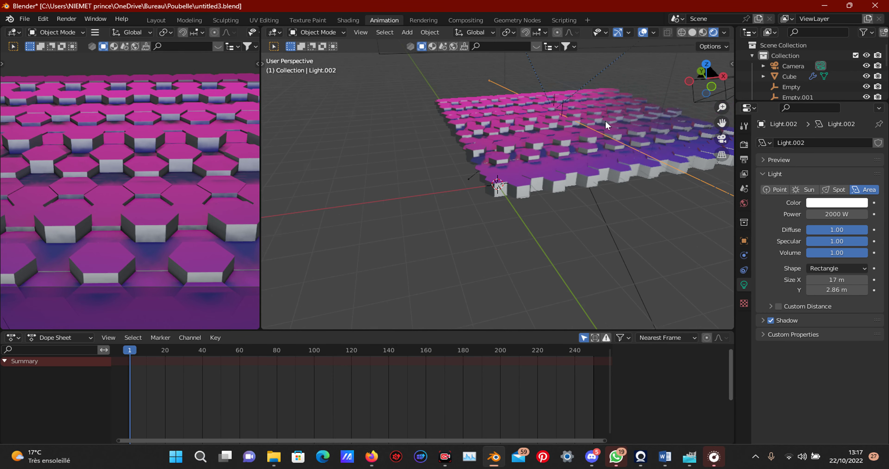
In the Geometry Nodes workspace, select Plane and delete its Flip Faces and Dual Mesh nodes
{"action": "left_click", "coordinate": [515, 21]}
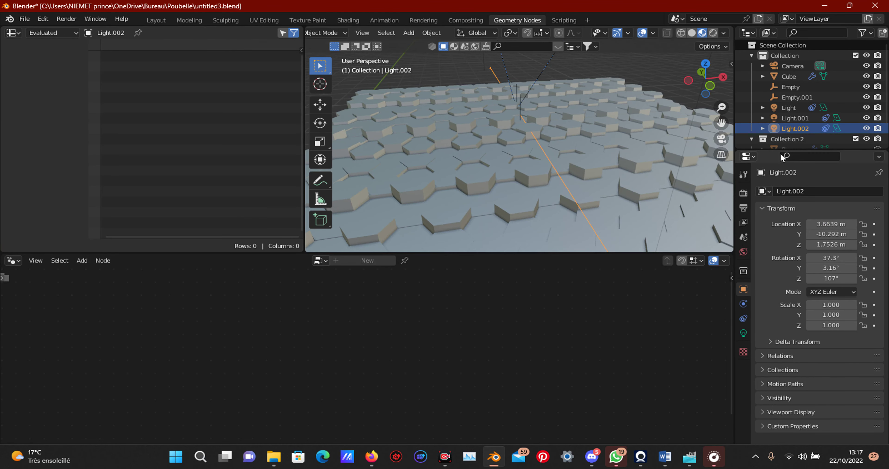
{"action": "left_click_drag", "start_coordinate": [801, 152], "coordinate": [802, 225]}
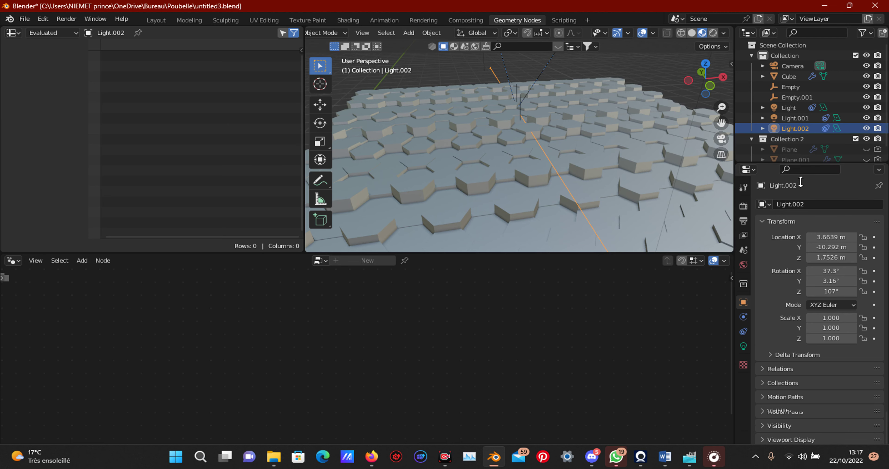
{"action": "left_click", "coordinate": [790, 149]}
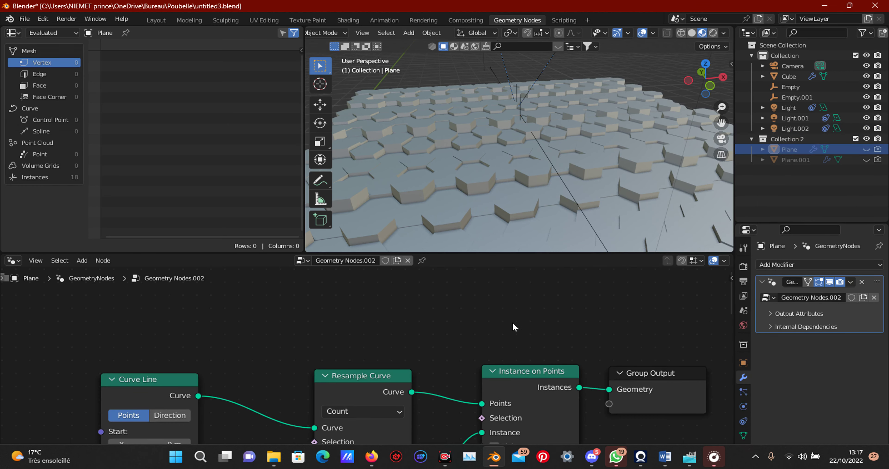
{"action": "middle_click_drag", "start_coordinate": [512, 327], "coordinate": [286, 258]}
{"action": "scroll", "coordinate": [437, 402], "scroll_direction": "down", "scroll_amount": 1}
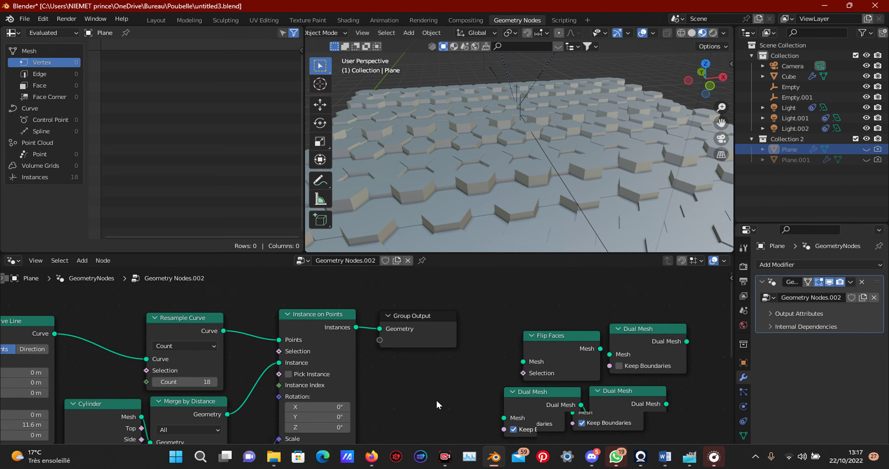
{"action": "scroll", "coordinate": [436, 402], "scroll_direction": "down", "scroll_amount": 2}
{"action": "left_click_drag", "start_coordinate": [490, 299], "coordinate": [595, 405]}
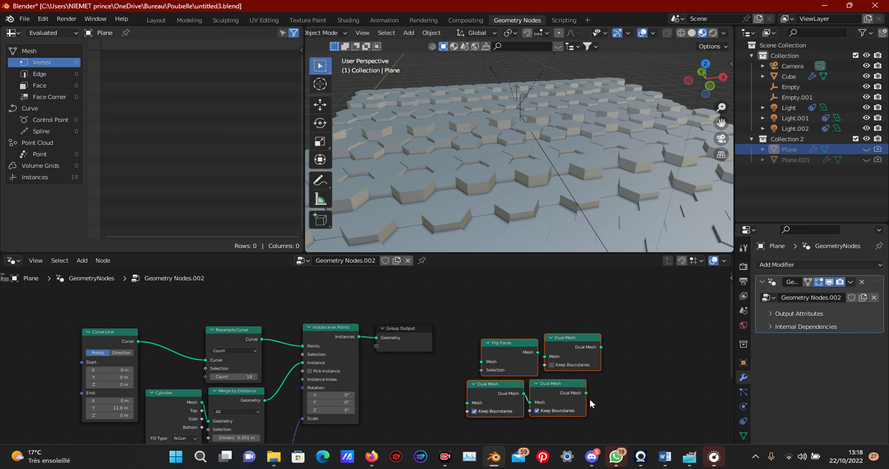
{"action": "key", "text": "x"}
Move the Cylinder and Merge by Distance nodes down and to the left
{"action": "scroll", "coordinate": [419, 376], "scroll_direction": "up", "scroll_amount": 3}
{"action": "left_click_drag", "start_coordinate": [278, 319], "coordinate": [280, 319]}
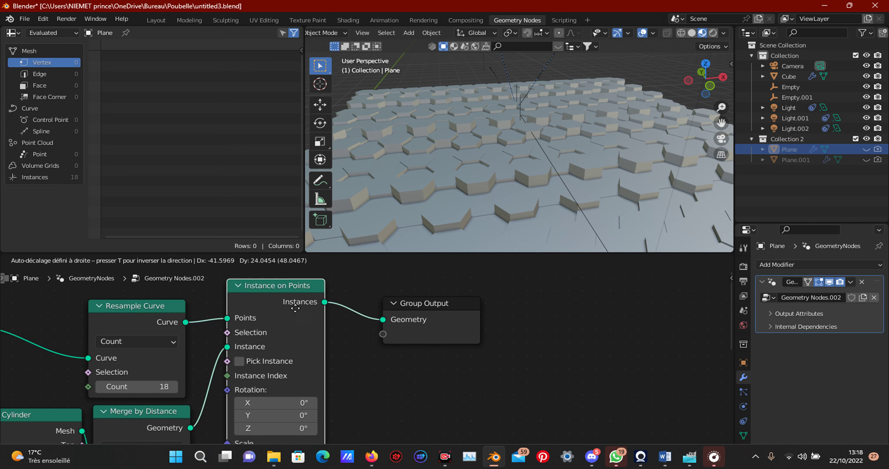
{"action": "middle_click_drag", "start_coordinate": [289, 333], "coordinate": [401, 263]}
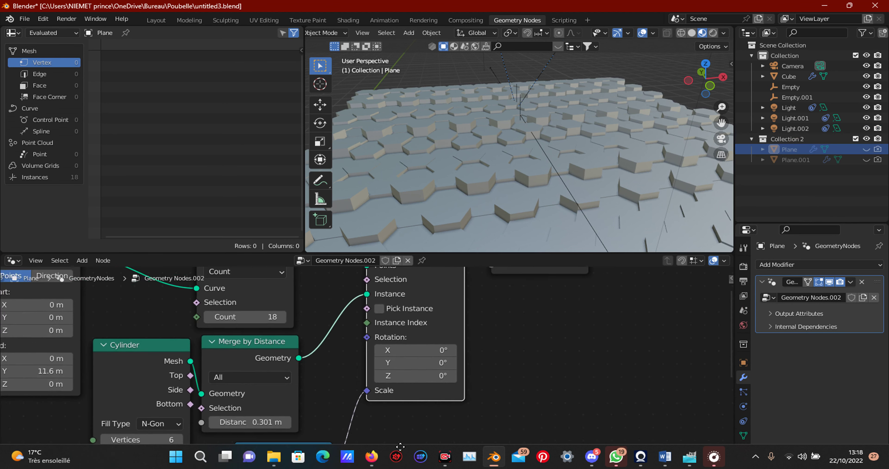
{"action": "left_click_drag", "start_coordinate": [115, 332], "coordinate": [232, 390]}
{"action": "left_click_drag", "start_coordinate": [229, 360], "coordinate": [136, 420]}
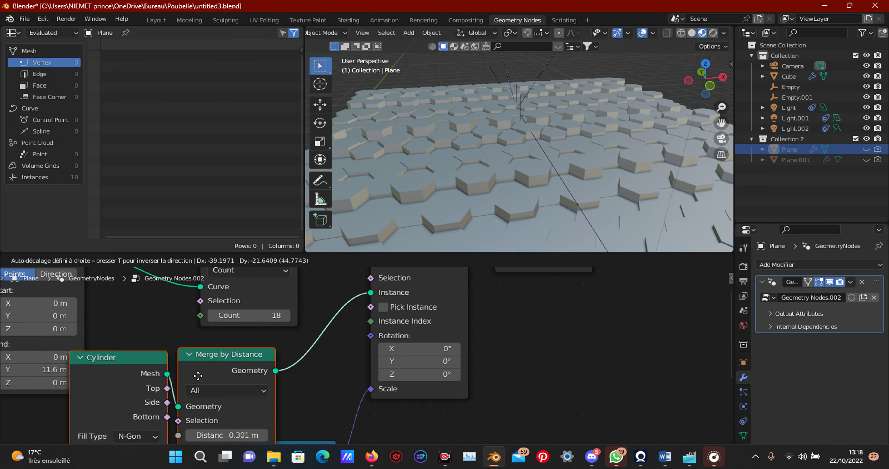
{"action": "left_click", "coordinate": [60, 260]}
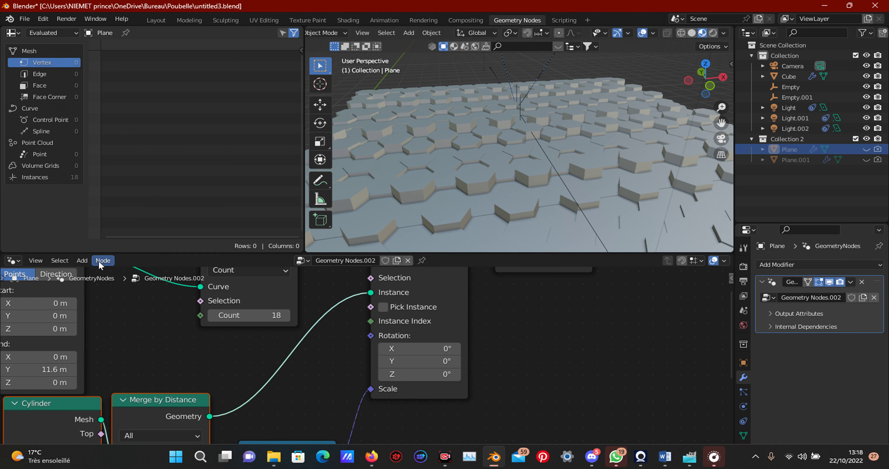
Insert a Subdivision Surface node between Merge by Distance and Instance on Points
{"action": "left_click", "coordinate": [83, 261]}
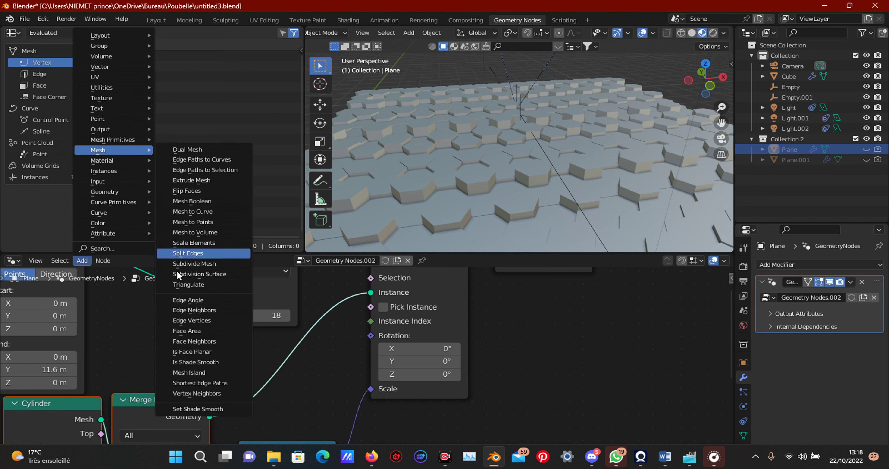
{"action": "mouse_move", "coordinate": [111, 150]}
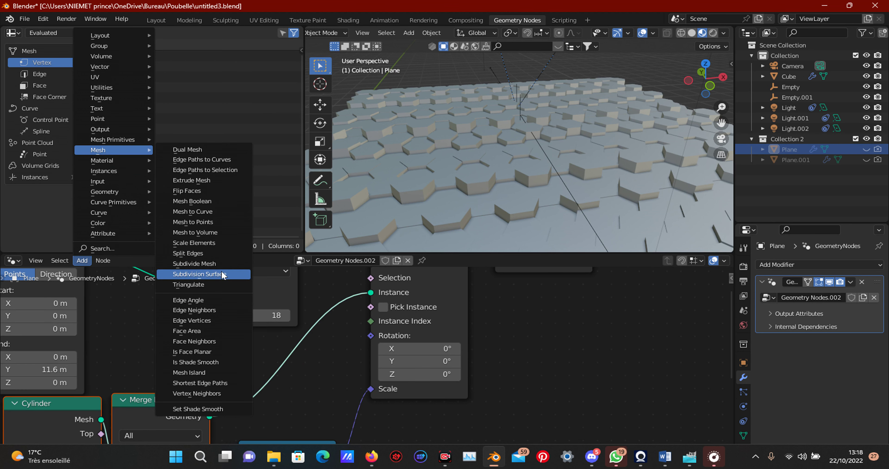
{"action": "left_click", "coordinate": [216, 274]}
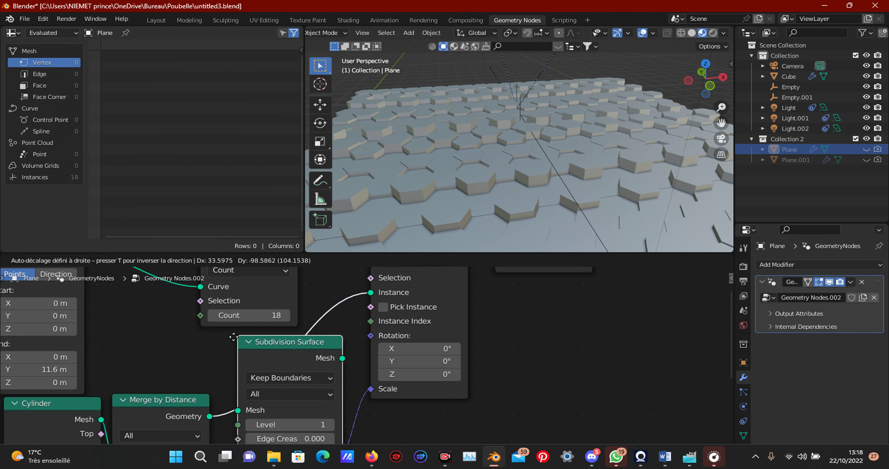
{"action": "left_click", "coordinate": [220, 329]}
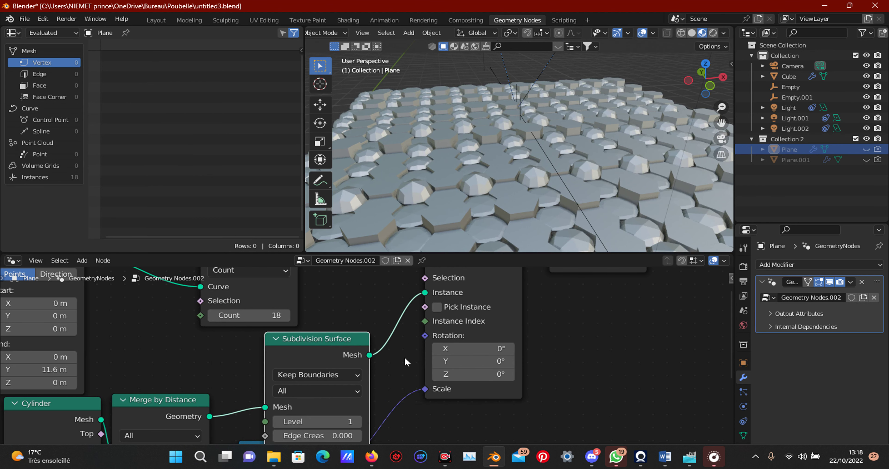
{"action": "middle_click_drag", "start_coordinate": [404, 357], "coordinate": [436, 306]}
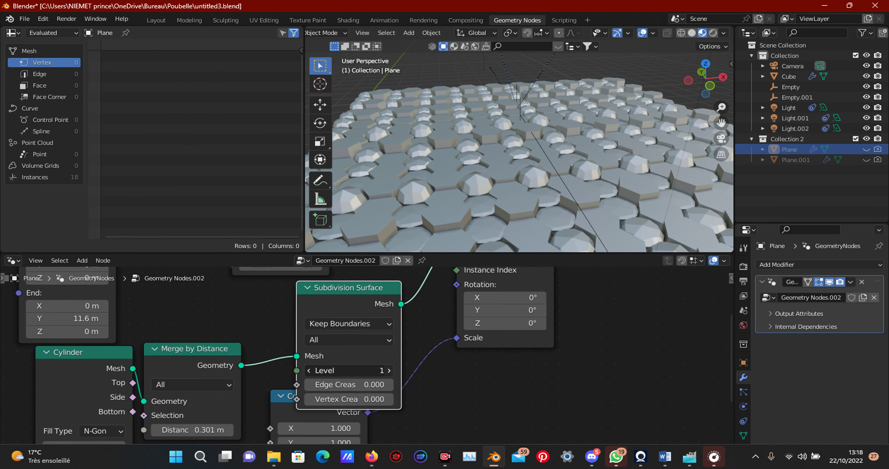
Set the Subdivision Surface Level to 5 and Edge Crease to about 0.608
{"action": "left_click", "coordinate": [390, 371]}
{"action": "left_click", "coordinate": [389, 370]}
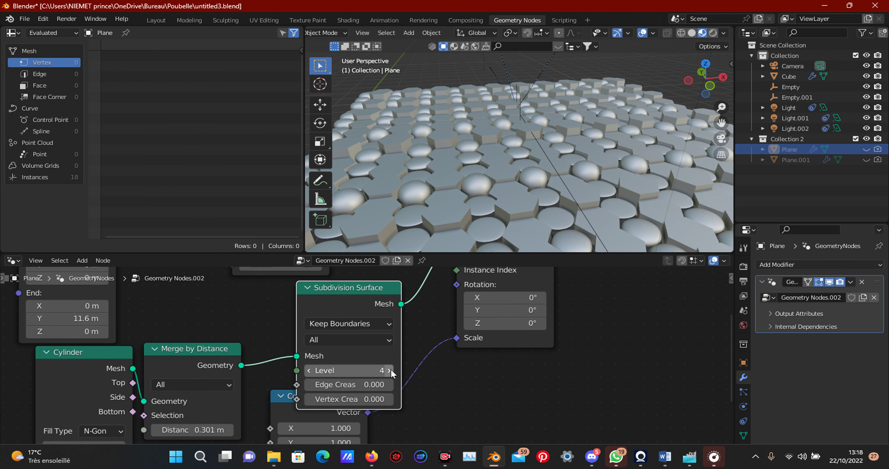
{"action": "left_click", "coordinate": [389, 370]}
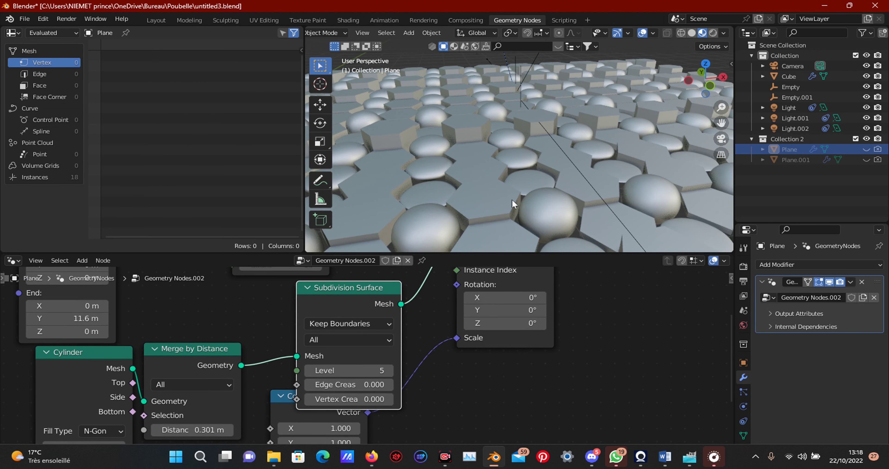
{"action": "scroll", "coordinate": [512, 198], "scroll_direction": "down", "scroll_amount": 3}
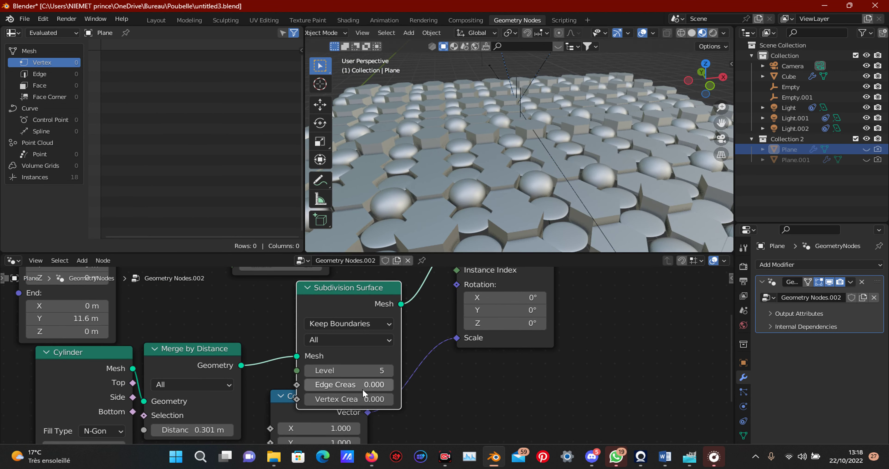
{"action": "left_click_drag", "start_coordinate": [353, 383], "coordinate": [428, 383]}
{"action": "scroll", "coordinate": [446, 207], "scroll_direction": "up", "scroll_amount": 2}
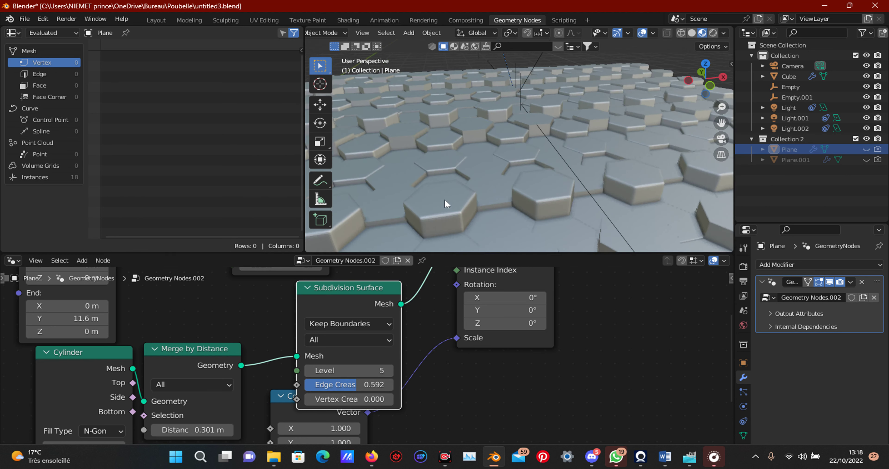
{"action": "scroll", "coordinate": [445, 211], "scroll_direction": "up", "scroll_amount": 2}
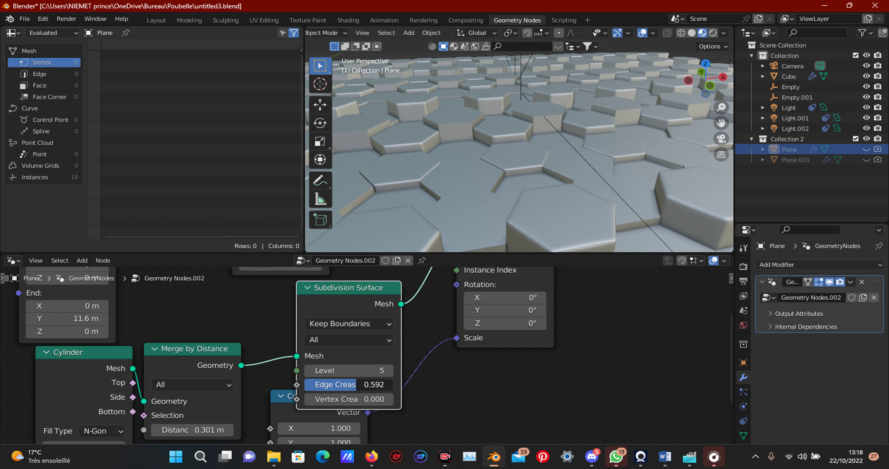
{"action": "mouse_move", "coordinate": [385, 385]}
{"action": "left_mouse_down"}
{"action": "mouse_move", "coordinate": [397, 384]}
{"action": "mouse_move", "coordinate": [387, 385]}
{"action": "left_mouse_up"}
{"action": "scroll", "coordinate": [483, 366], "scroll_direction": "down", "scroll_amount": 1}
{"action": "scroll", "coordinate": [484, 367], "scroll_direction": "down", "scroll_amount": 1}
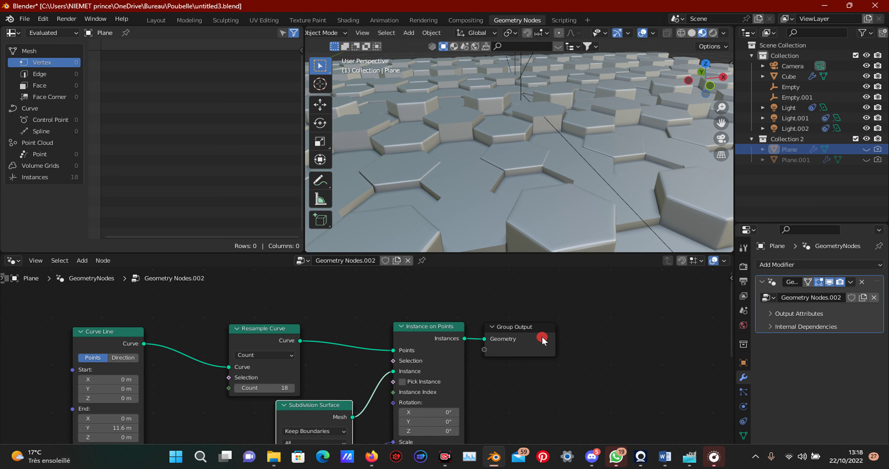
Insert a Set Shade Smooth node between Instance on Points and Group Output
{"action": "left_click_drag", "start_coordinate": [542, 339], "coordinate": [643, 337]}
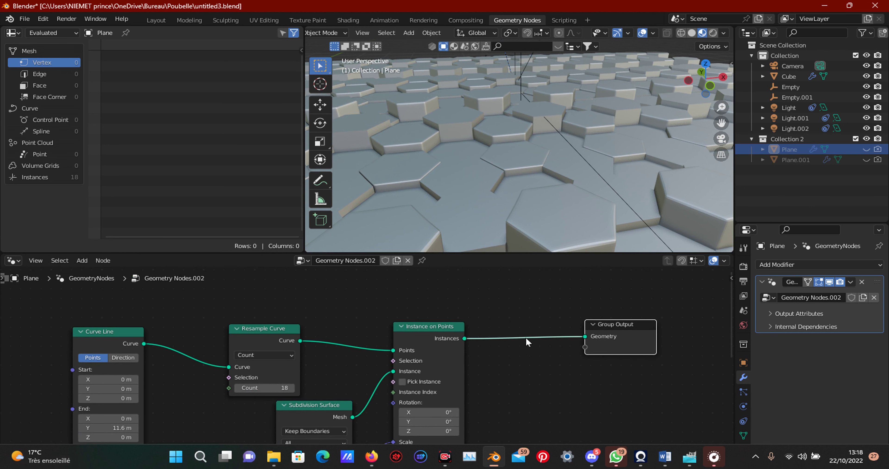
{"action": "left_click", "coordinate": [81, 260]}
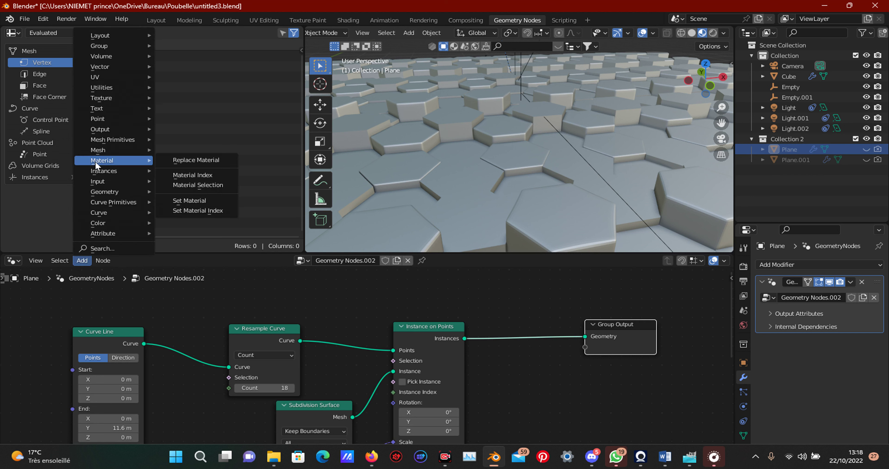
{"action": "mouse_move", "coordinate": [104, 149]}
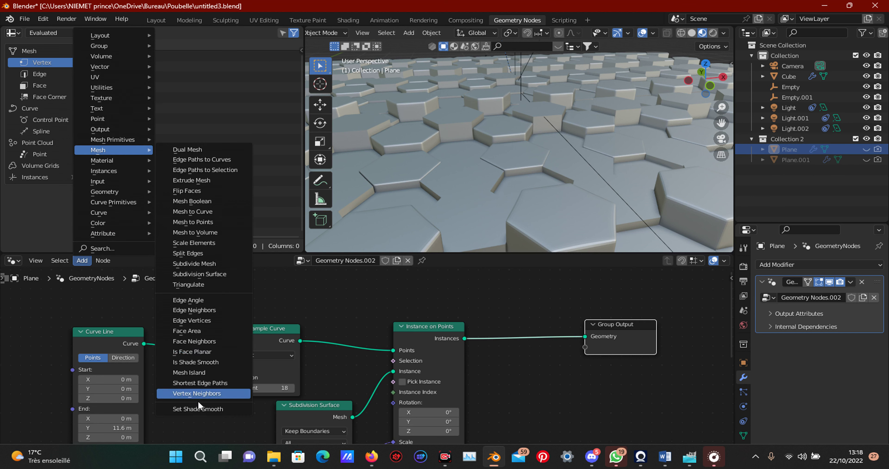
{"action": "left_click", "coordinate": [244, 409]}
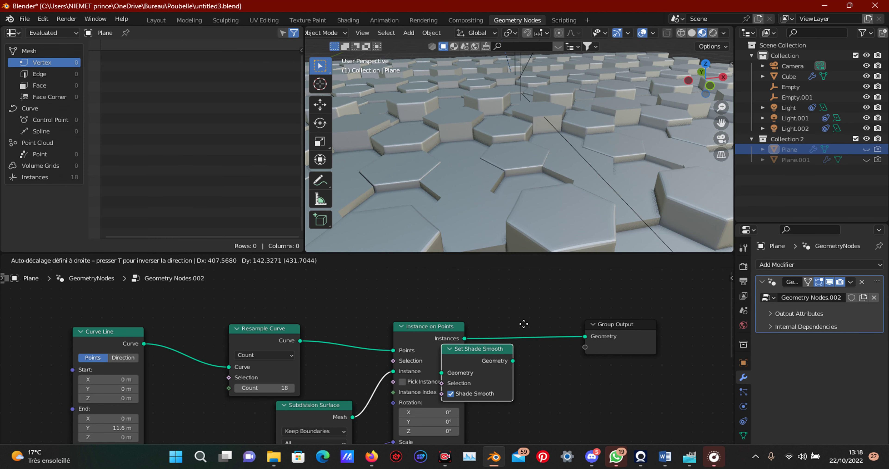
{"action": "left_click", "coordinate": [534, 356]}
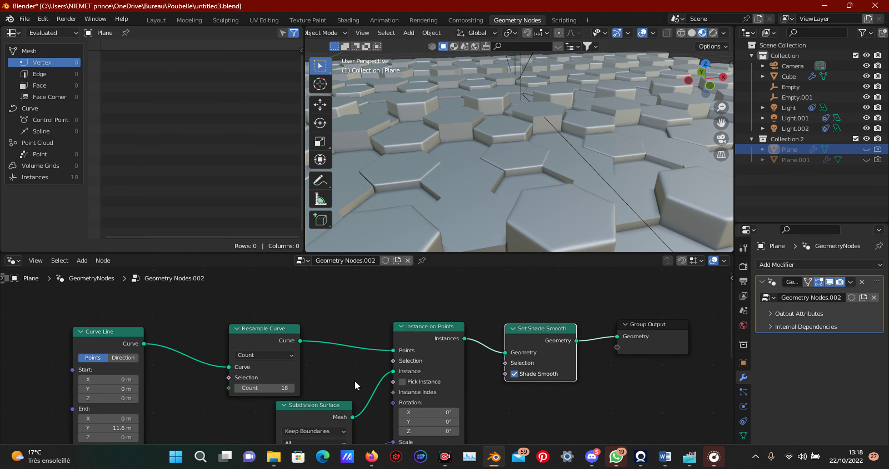
Copy the Subdivision Surface and Set Shade Smooth nodes together
{"action": "middle_click_drag", "start_coordinate": [356, 385], "coordinate": [361, 348]}
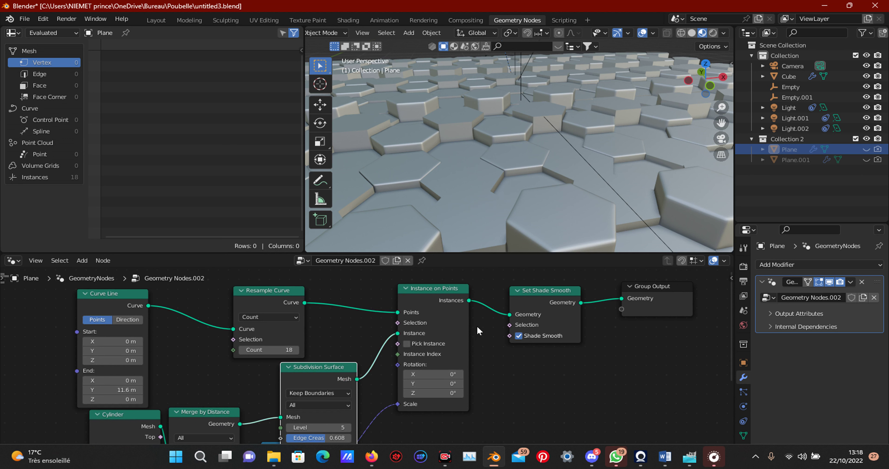
{"action": "left_click", "coordinate": [528, 315], "text": "shift"}
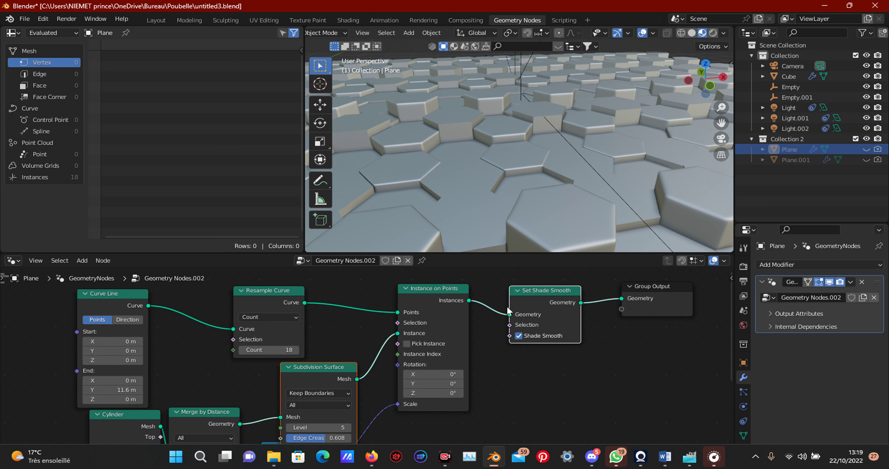
{"action": "right_click", "coordinate": [481, 337]}
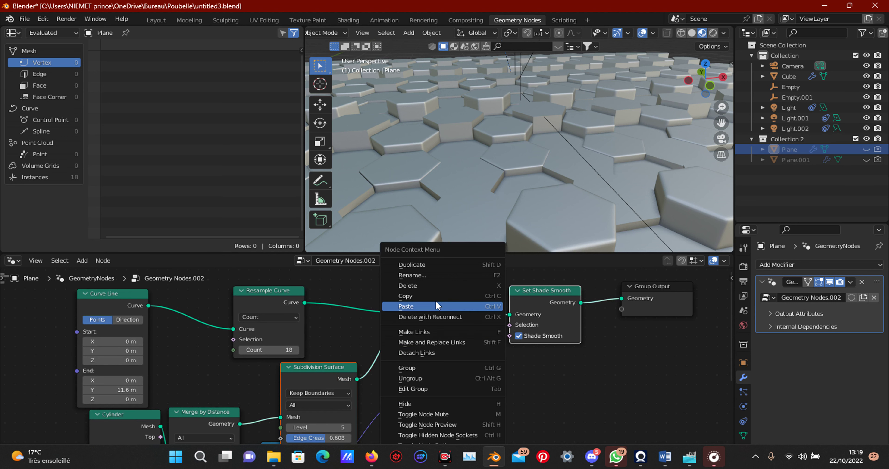
{"action": "left_click", "coordinate": [451, 296]}
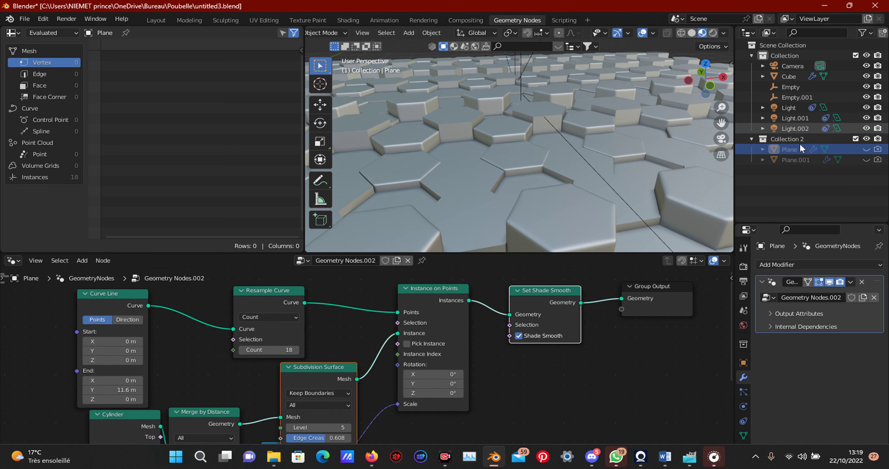
Paste the copied Subdivision Surface and Set Shade Smooth nodes into Plane.001's node tree
{"action": "left_click", "coordinate": [796, 159]}
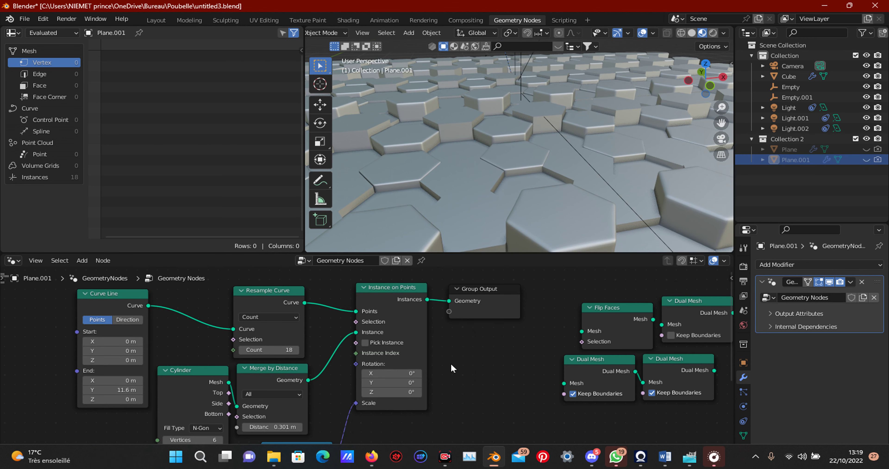
{"action": "scroll", "coordinate": [451, 364], "scroll_direction": "down", "scroll_amount": 1}
{"action": "middle_click_drag", "start_coordinate": [451, 379], "coordinate": [470, 346]}
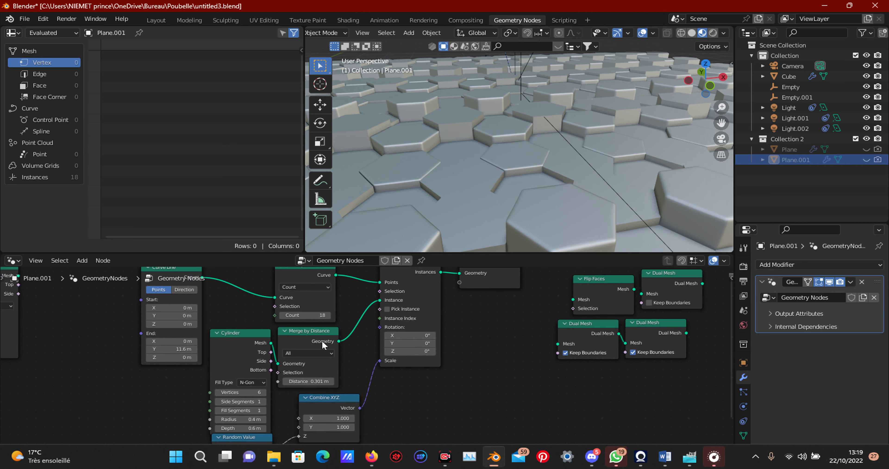
{"action": "middle_click_drag", "start_coordinate": [494, 384], "coordinate": [475, 339]}
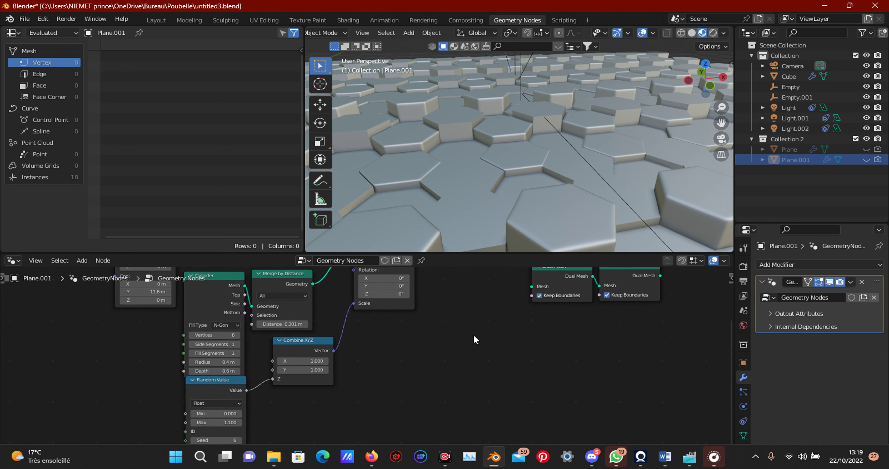
{"action": "key", "text": "ctrl+v"}
{"action": "key", "text": "g"}
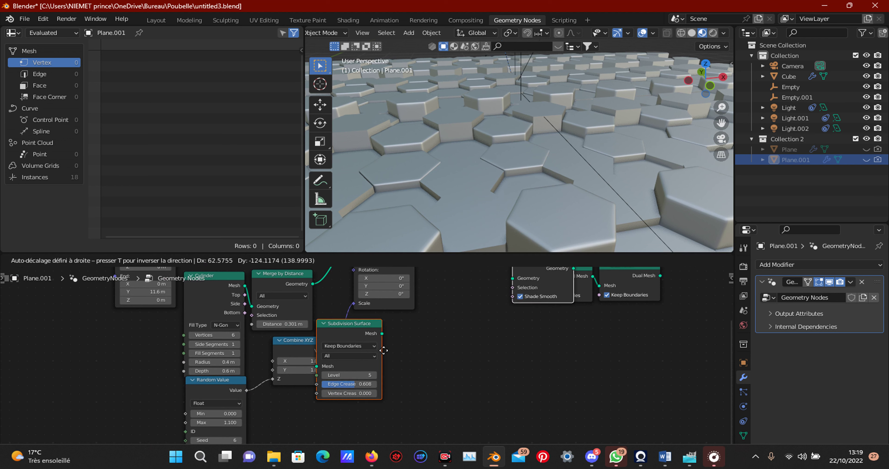
{"action": "left_click", "coordinate": [403, 360]}
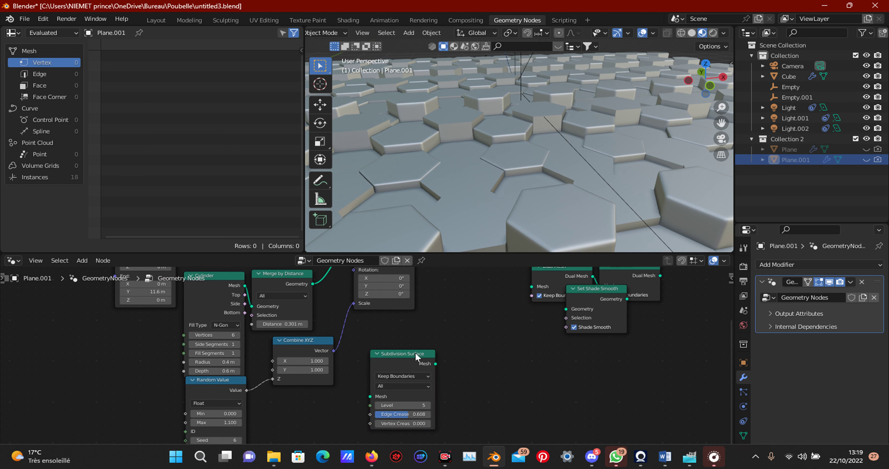
Feed Subdivision Surface into Instance, delete Flip Faces and Dual Mesh, and insert Set Shade Smooth
{"action": "mouse_move", "coordinate": [399, 355]}
{"action": "left_mouse_down"}
{"action": "mouse_move", "coordinate": [328, 315]}
{"action": "mouse_move", "coordinate": [379, 314]}
{"action": "left_mouse_up"}
{"action": "middle_click_drag", "start_coordinate": [560, 305], "coordinate": [481, 390]}
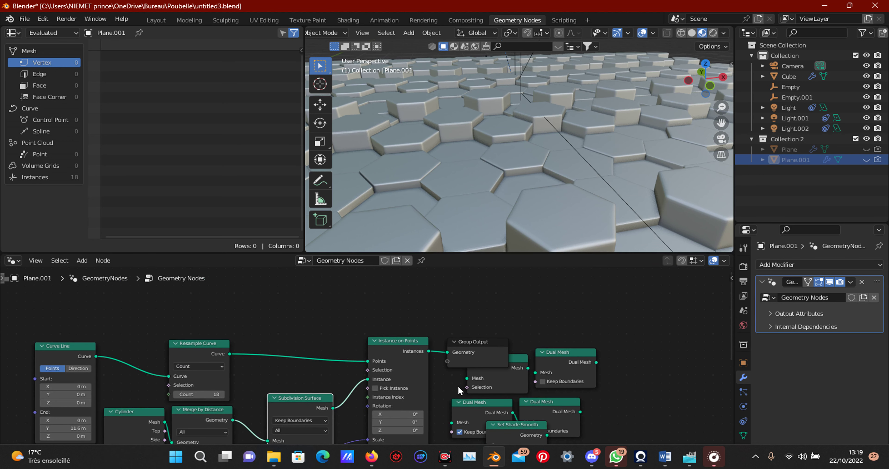
{"action": "left_click_drag", "start_coordinate": [443, 380], "coordinate": [560, 404]}
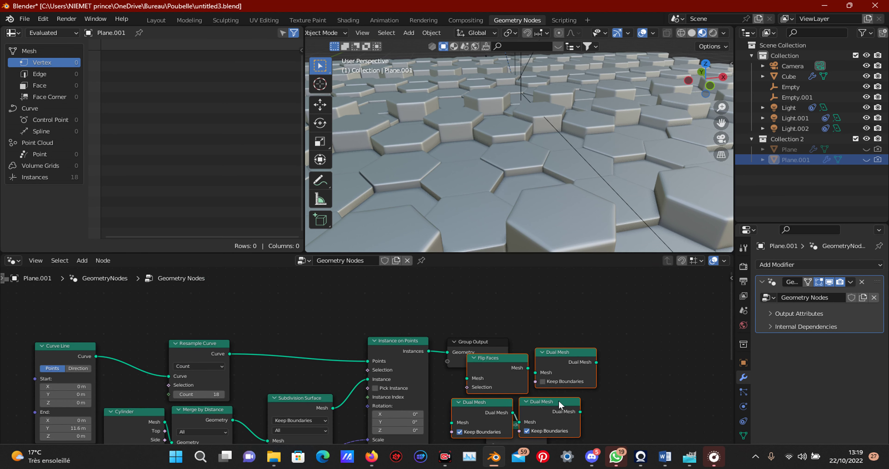
{"action": "key", "text": "x"}
{"action": "left_click_drag", "start_coordinate": [512, 426], "coordinate": [429, 345]}
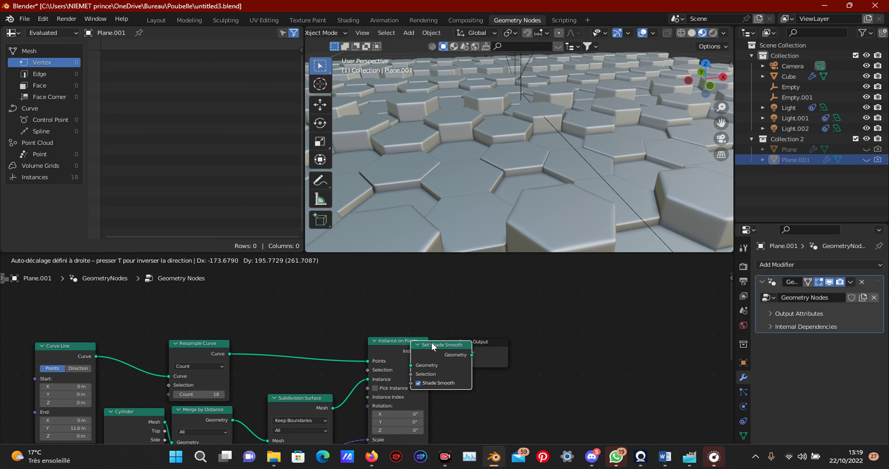
Return to Layout, frame the camera view of the hex floor, and show Render properties
{"action": "left_click", "coordinate": [156, 21]}
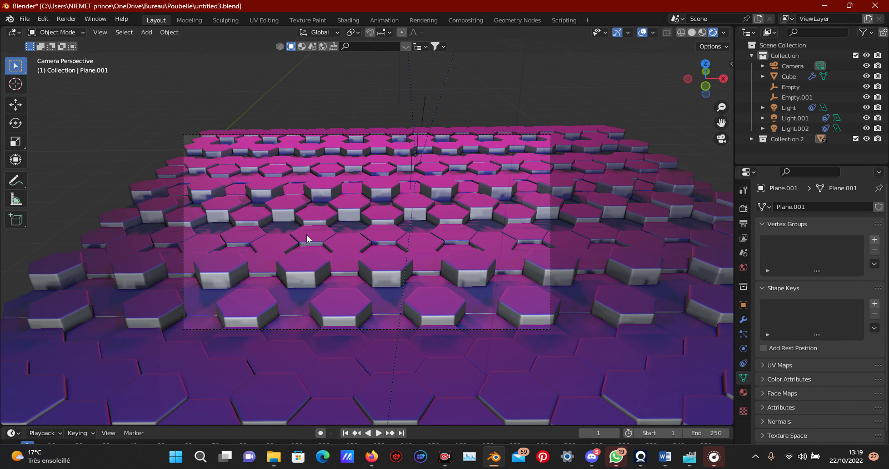
{"action": "key", "text": "Home"}
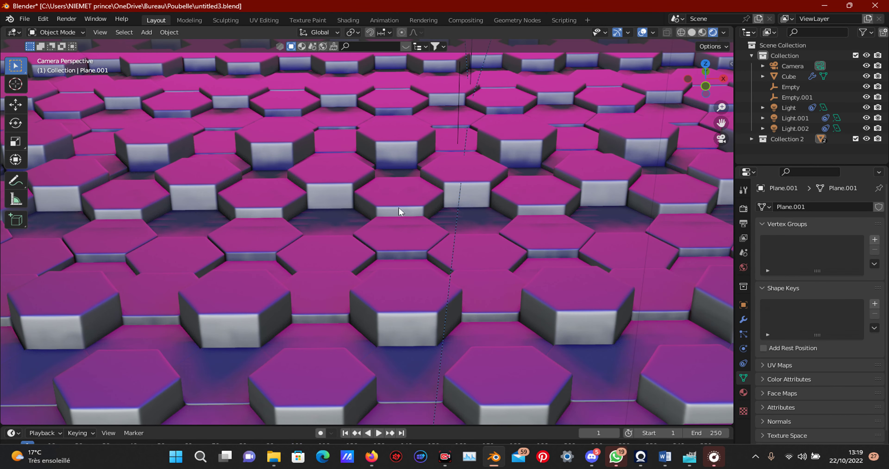
{"action": "scroll", "coordinate": [399, 207], "scroll_direction": "down", "scroll_amount": 2}
{"action": "scroll", "coordinate": [460, 200], "scroll_direction": "down", "scroll_amount": 1}
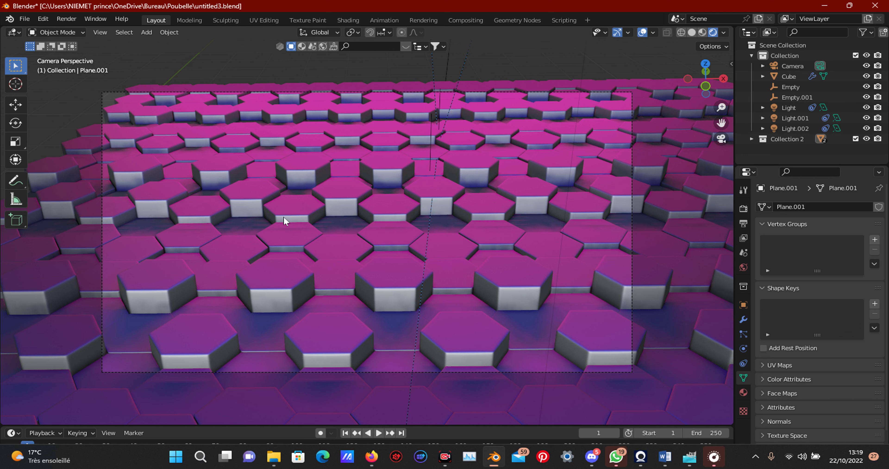
{"action": "left_click", "coordinate": [744, 209]}
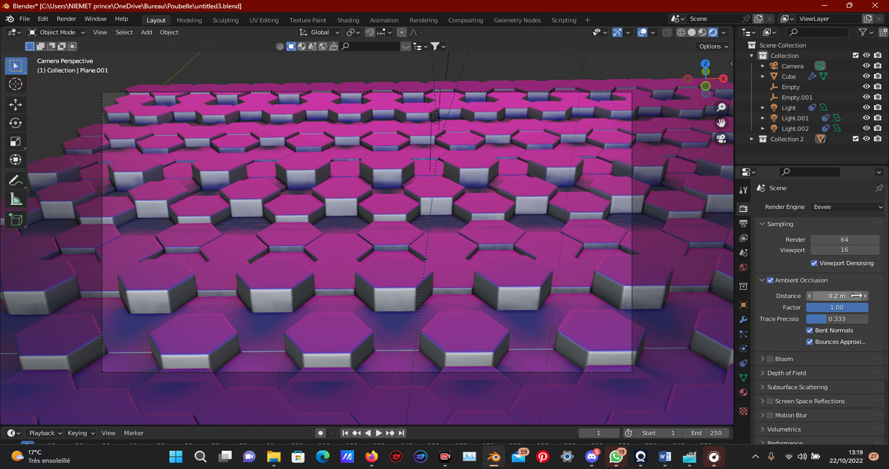
Set ambient occlusion Distance to 20 m, keeping Bent Normals and Bounces Approximation on
{"action": "left_click", "coordinate": [840, 295]}
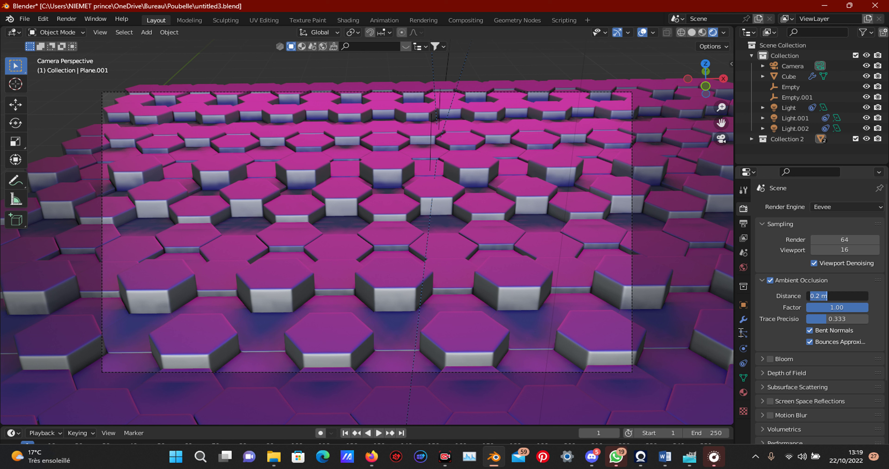
{"action": "type", "text": "20"}
{"action": "key", "text": "Return"}
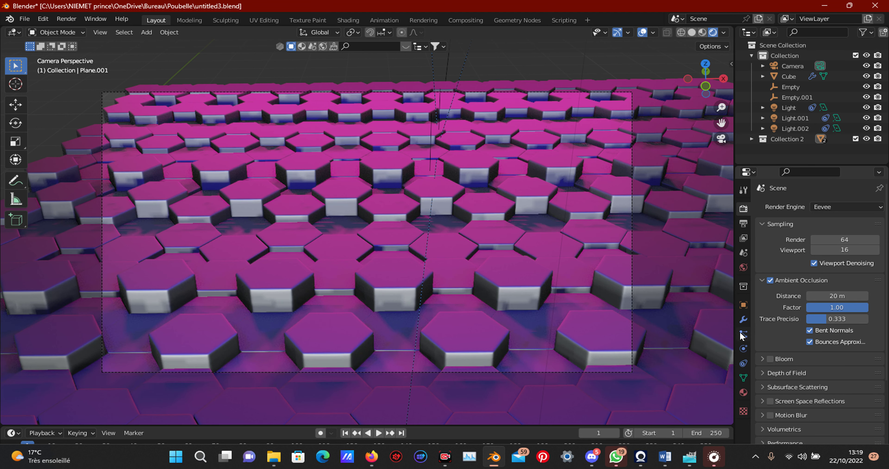
{"action": "left_click", "coordinate": [810, 331]}
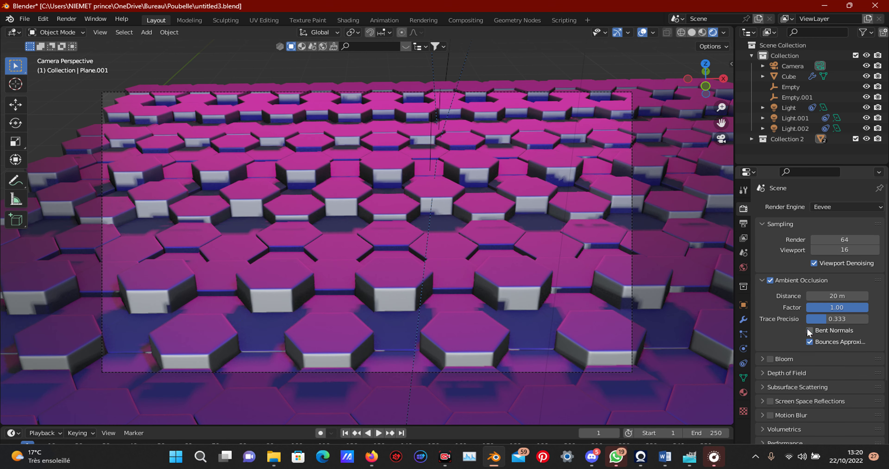
{"action": "left_click", "coordinate": [809, 342]}
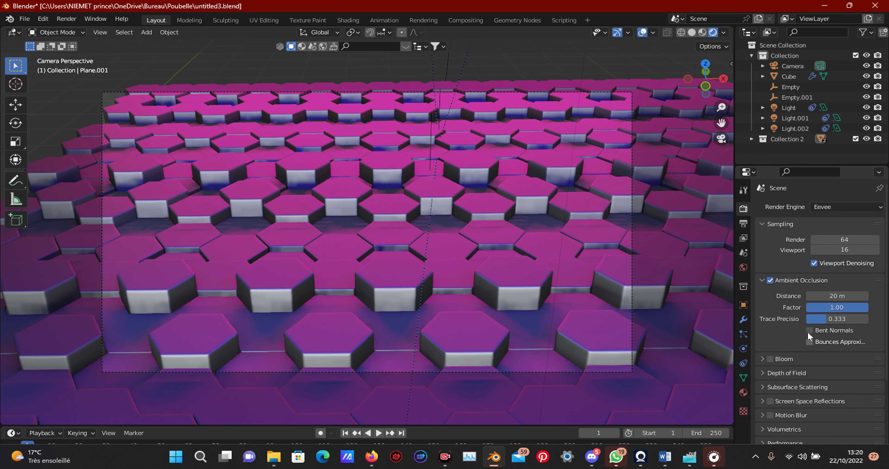
{"action": "left_click", "coordinate": [808, 330]}
{"action": "left_click", "coordinate": [809, 342]}
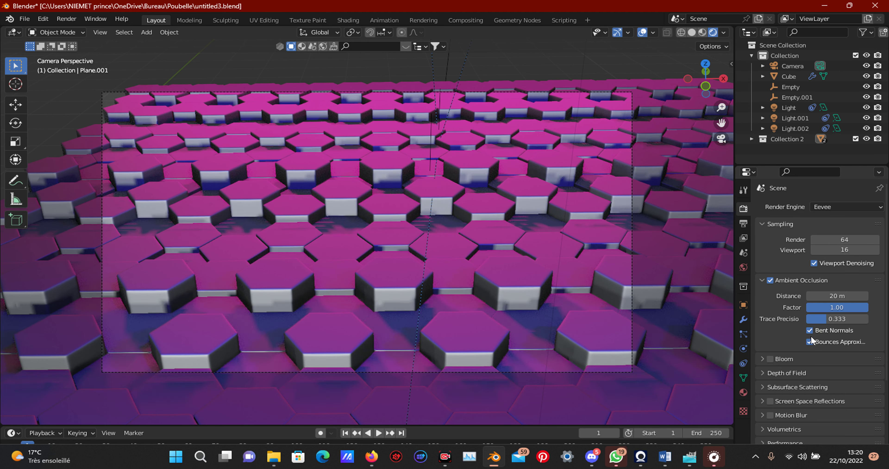
{"action": "left_click", "coordinate": [763, 280]}
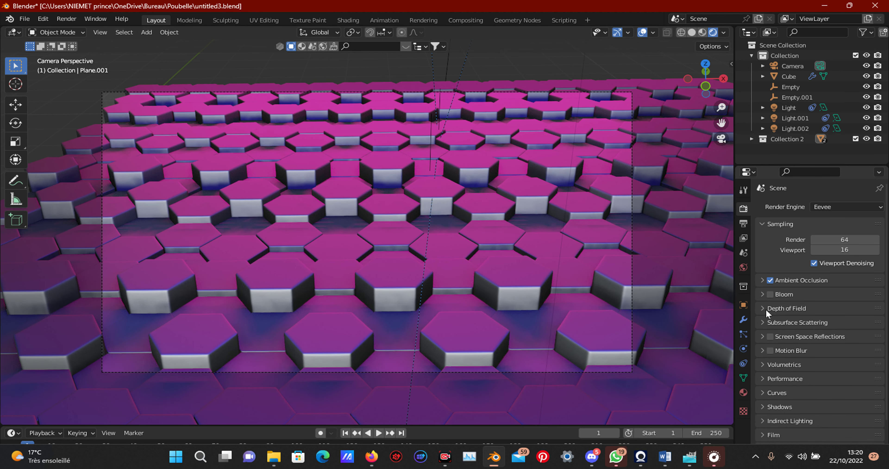
Enable Screen Space Reflections with Bloom left off, and expand its settings
{"action": "left_click", "coordinate": [771, 294]}
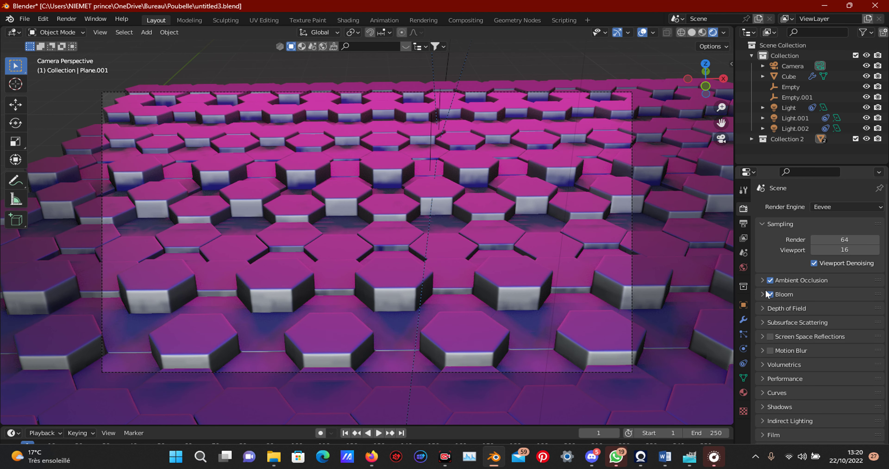
{"action": "left_click", "coordinate": [768, 293]}
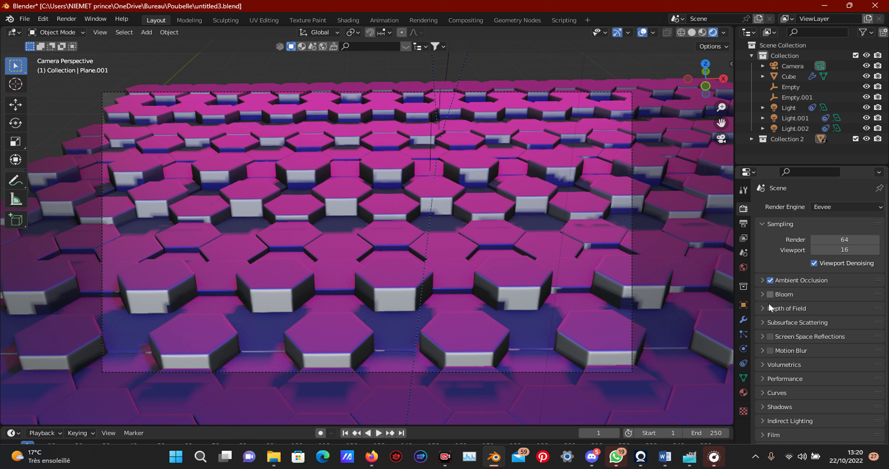
{"action": "left_click", "coordinate": [769, 336]}
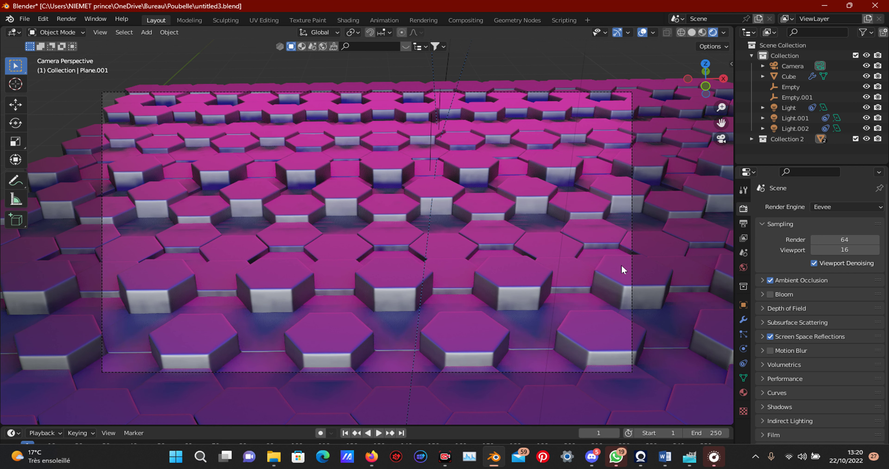
{"action": "left_click", "coordinate": [760, 336]}
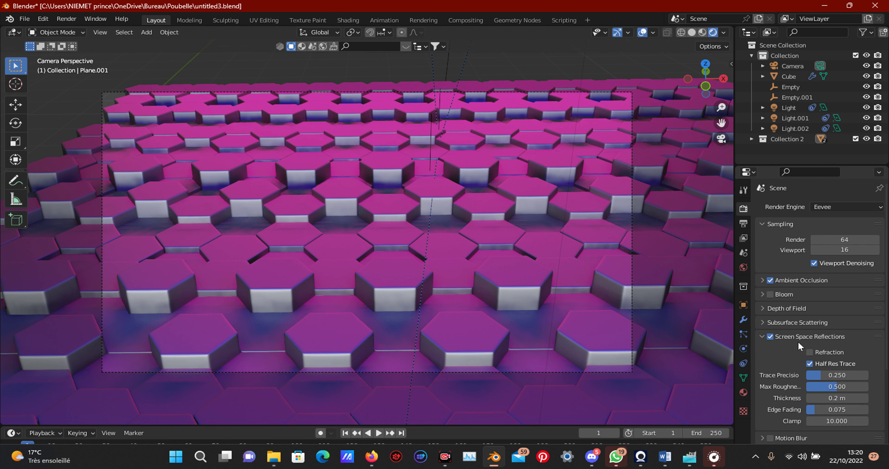
Set the Screen Space Reflections thickness to 20 m
{"action": "scroll", "coordinate": [799, 345], "scroll_direction": "down", "scroll_amount": 5}
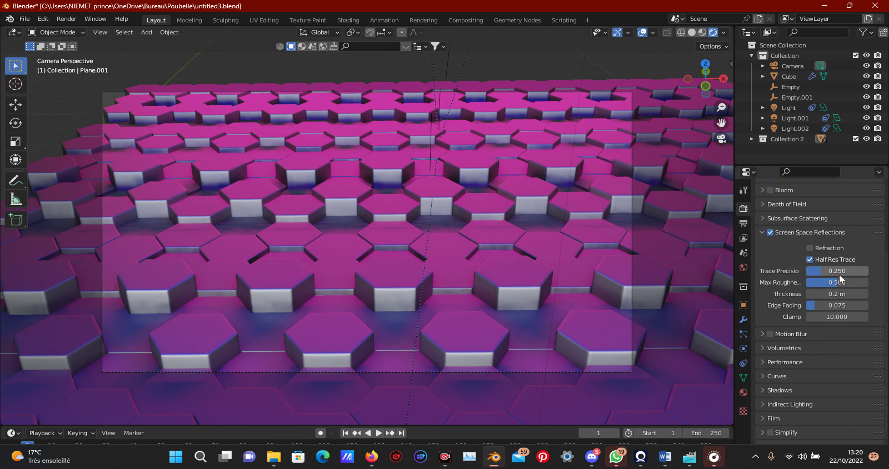
{"action": "left_click", "coordinate": [837, 293]}
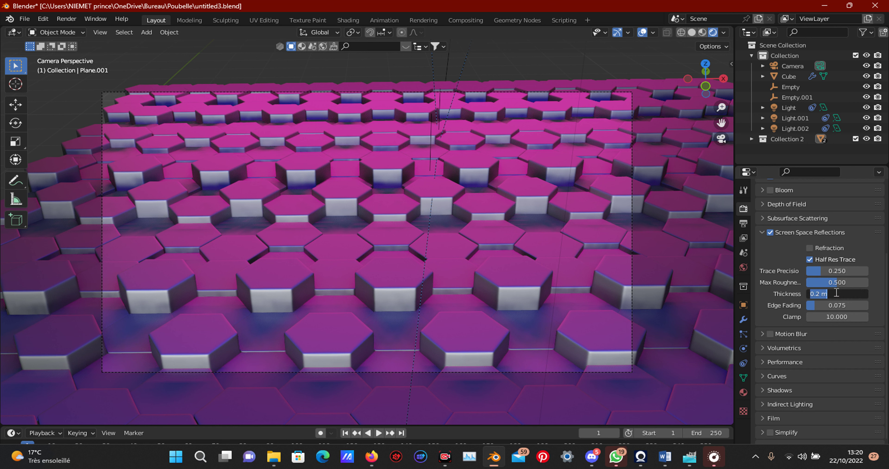
{"action": "type", "text": "20"}
{"action": "key", "text": "Return"}
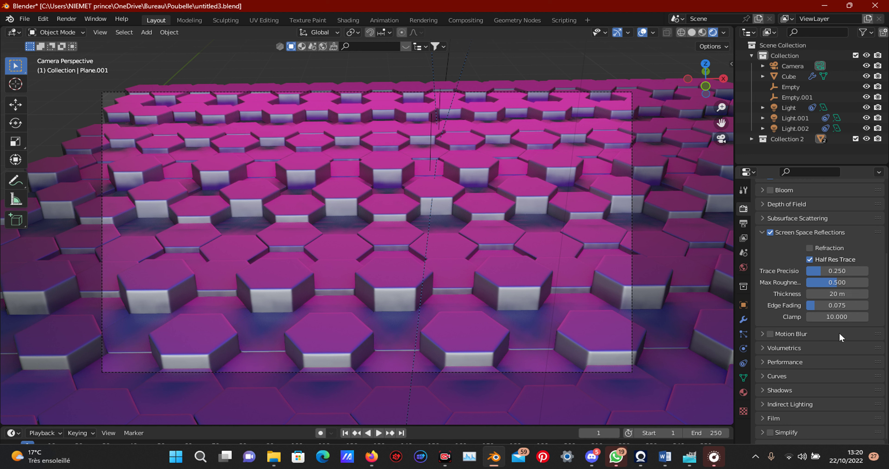
Set reflection Max Roughness and Trace Precision to 1.000 and Edge Fading to 0.500
{"action": "left_click", "coordinate": [823, 304]}
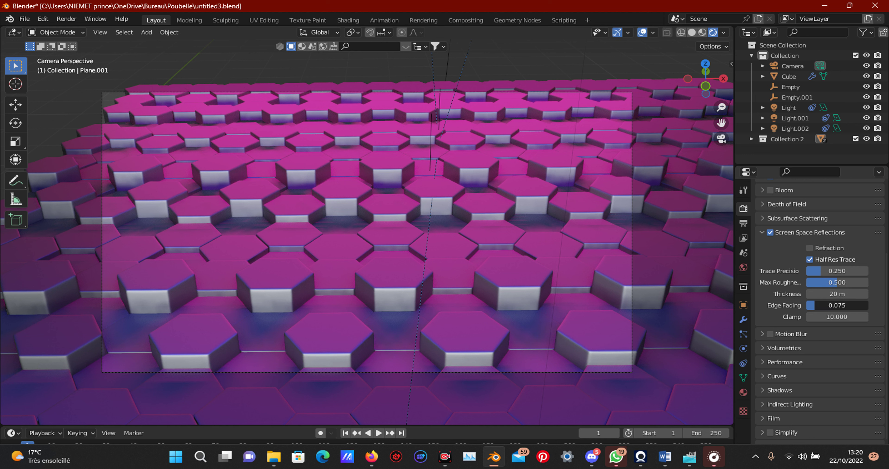
{"action": "mouse_move", "coordinate": [824, 304]}
{"action": "left_mouse_down"}
{"action": "mouse_move", "coordinate": [807, 304]}
{"action": "mouse_move", "coordinate": [871, 286]}
{"action": "left_mouse_up"}
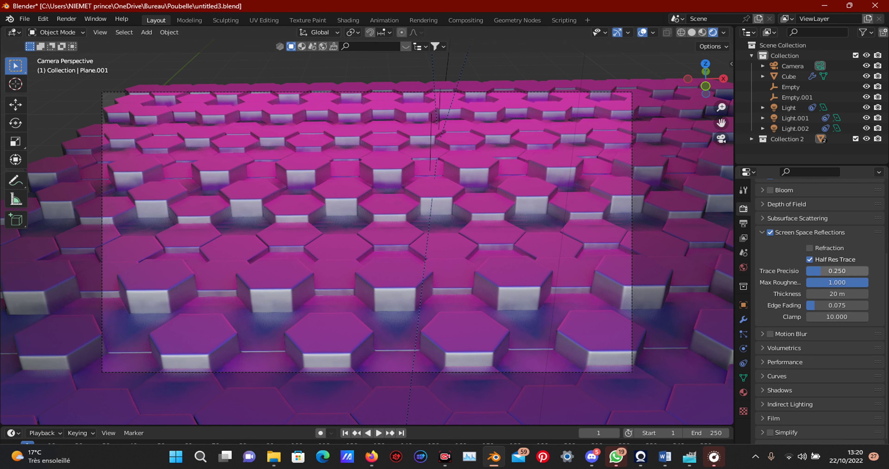
{"action": "type", "text": "1"}
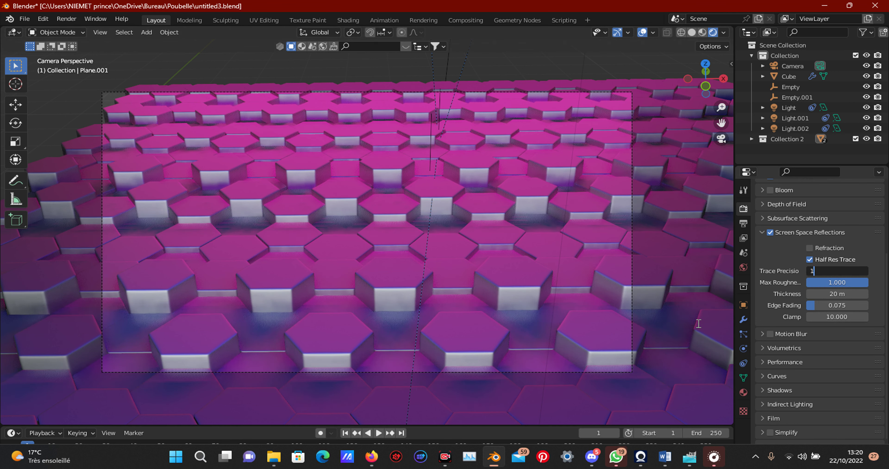
{"action": "key", "text": "Return"}
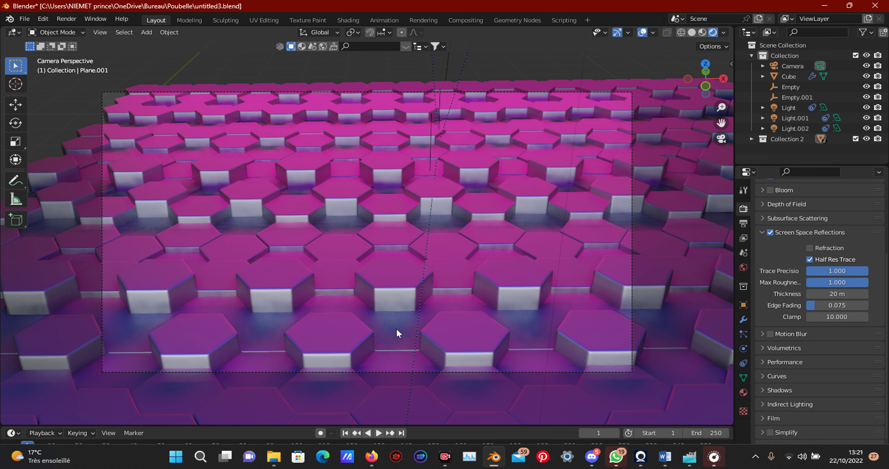
{"action": "left_click", "coordinate": [832, 305]}
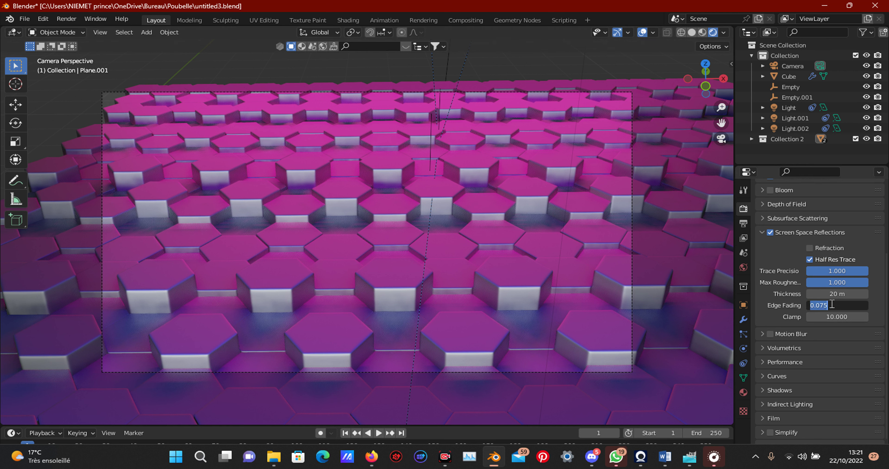
{"action": "type", "text": "0.5"}
{"action": "key", "text": "Return"}
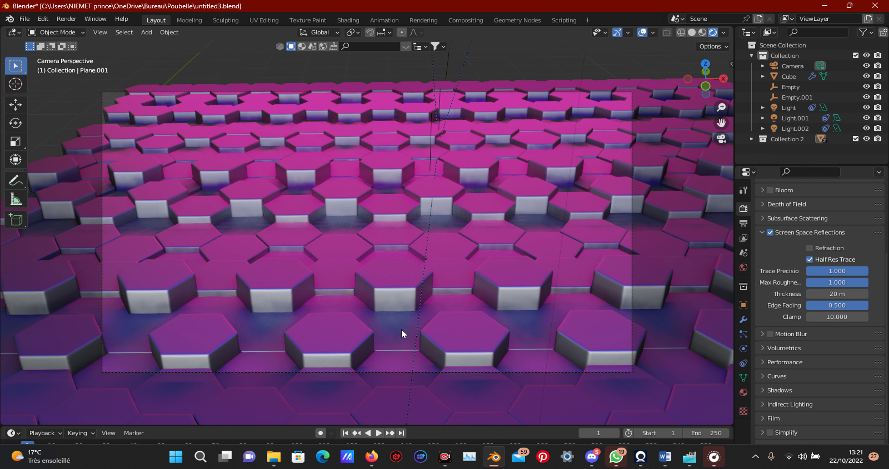
{"action": "left_click", "coordinate": [762, 232]}
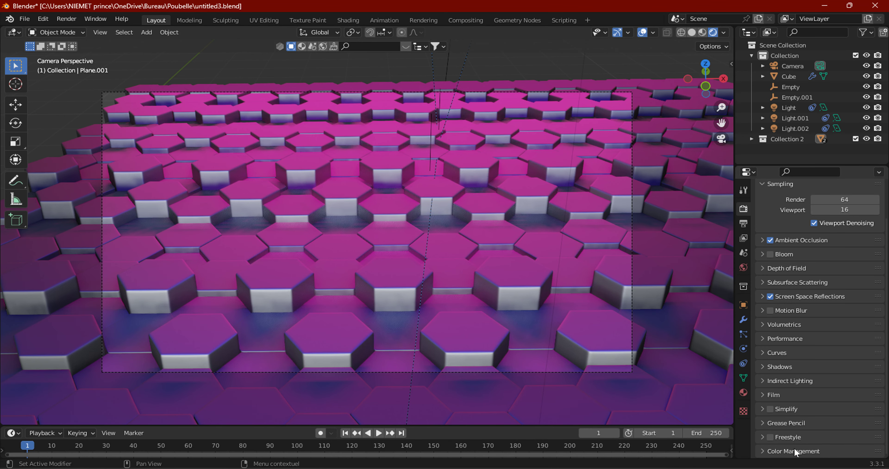
Change the Color Management View Transform from Filmic to Standard
{"action": "left_click", "coordinate": [762, 450]}
{"action": "left_click", "coordinate": [762, 448]}
{"action": "scroll", "coordinate": [800, 412], "scroll_direction": "down", "scroll_amount": 5}
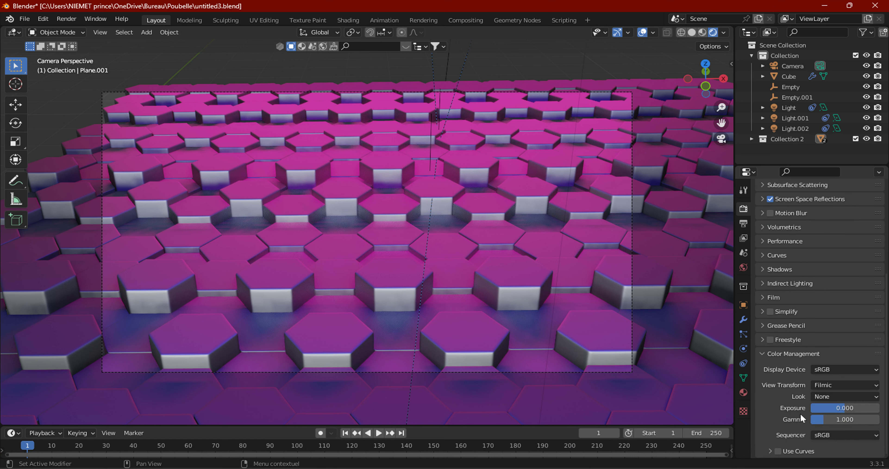
{"action": "left_click", "coordinate": [831, 384]}
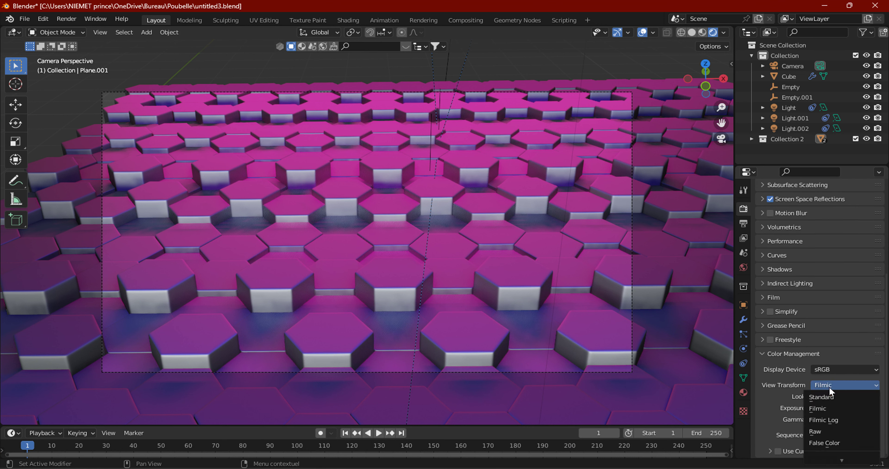
{"action": "left_click", "coordinate": [828, 400]}
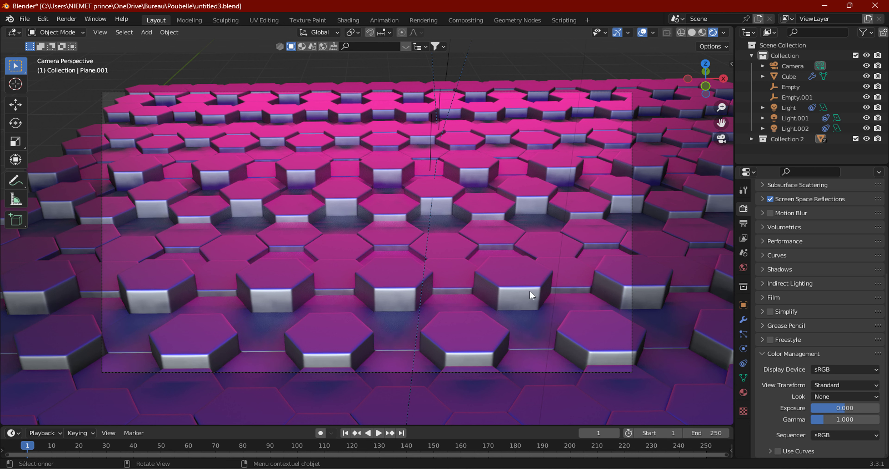
{"action": "left_click", "coordinate": [764, 353]}
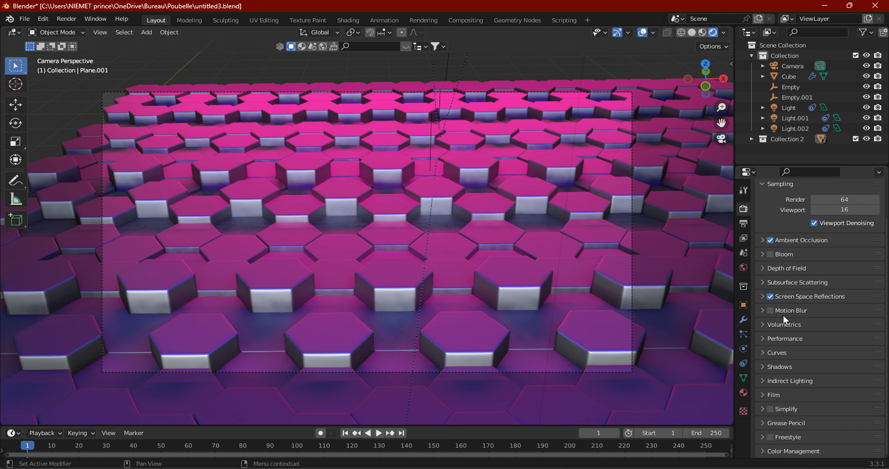
Turn on High Bit Depth in the Eevee Shadows settings
{"action": "left_click", "coordinate": [773, 365]}
{"action": "scroll", "coordinate": [776, 365], "scroll_direction": "down", "scroll_amount": 4}
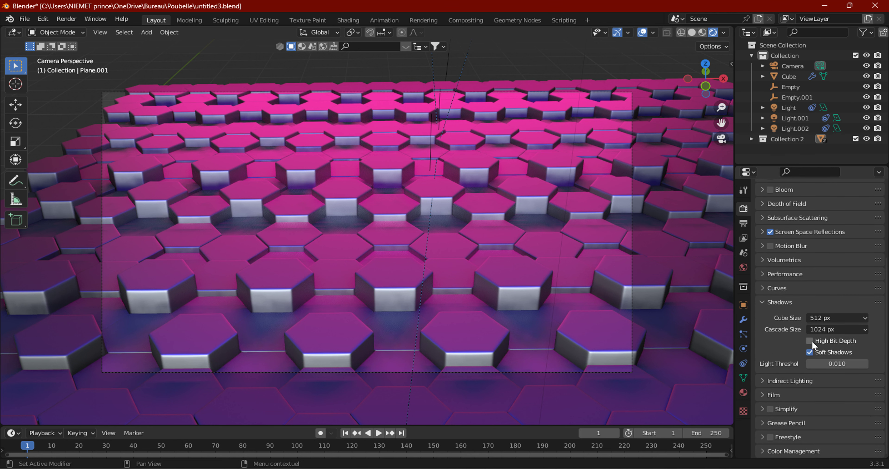
{"action": "left_click", "coordinate": [810, 340]}
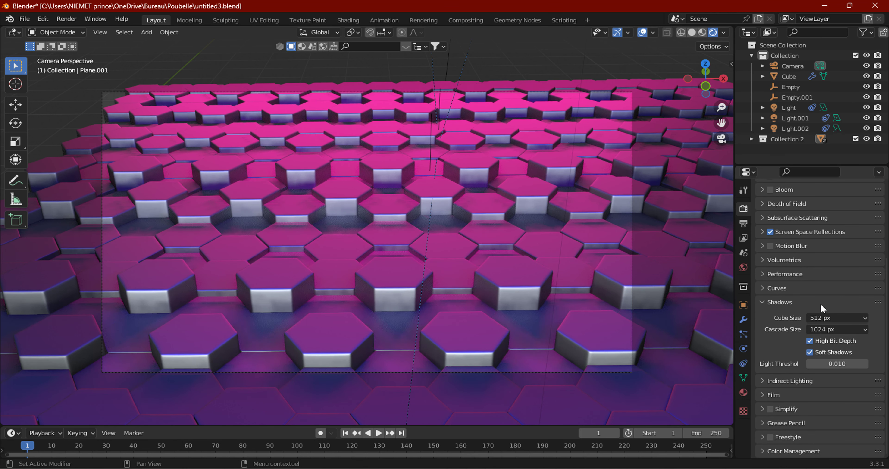
{"action": "scroll", "coordinate": [804, 192], "scroll_direction": "up", "scroll_amount": 3}
{"action": "scroll", "coordinate": [814, 210], "scroll_direction": "up", "scroll_amount": 4}
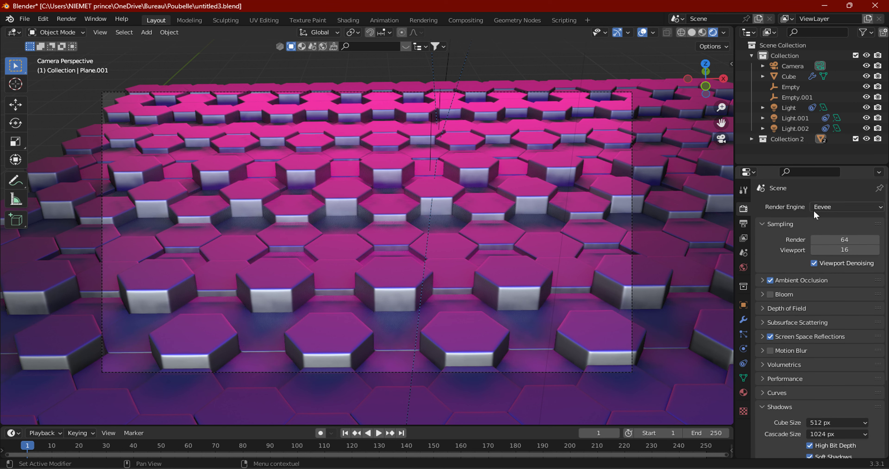
Set viewport samples to 64 and shadow Cube Size to 4096 px
{"action": "left_click", "coordinate": [845, 254]}
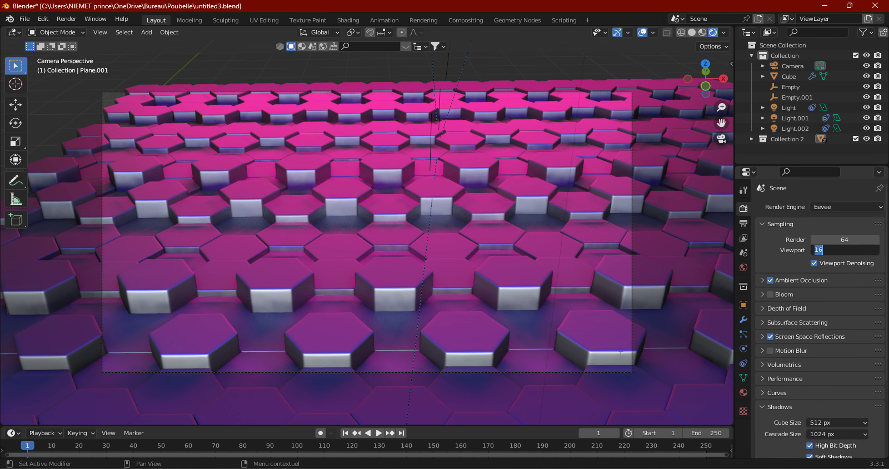
{"action": "type", "text": "64"}
{"action": "key", "text": "Return"}
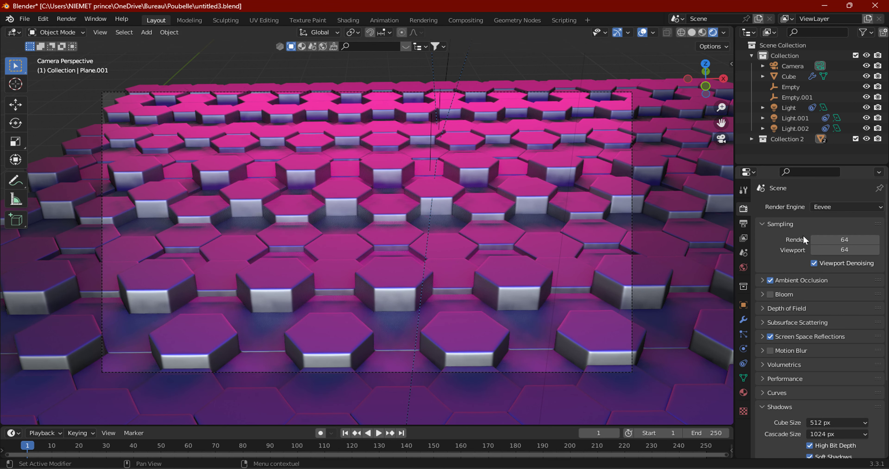
{"action": "scroll", "coordinate": [804, 238], "scroll_direction": "down", "scroll_amount": 1}
{"action": "scroll", "coordinate": [818, 275], "scroll_direction": "down", "scroll_amount": 3}
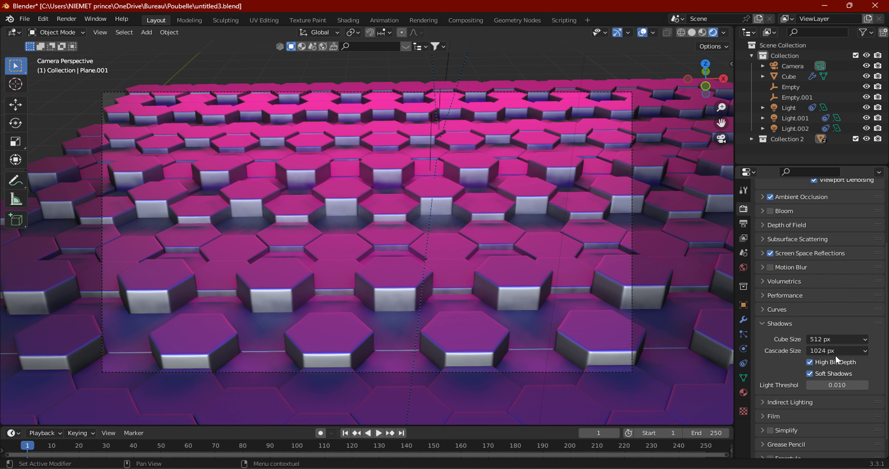
{"action": "left_click", "coordinate": [823, 339]}
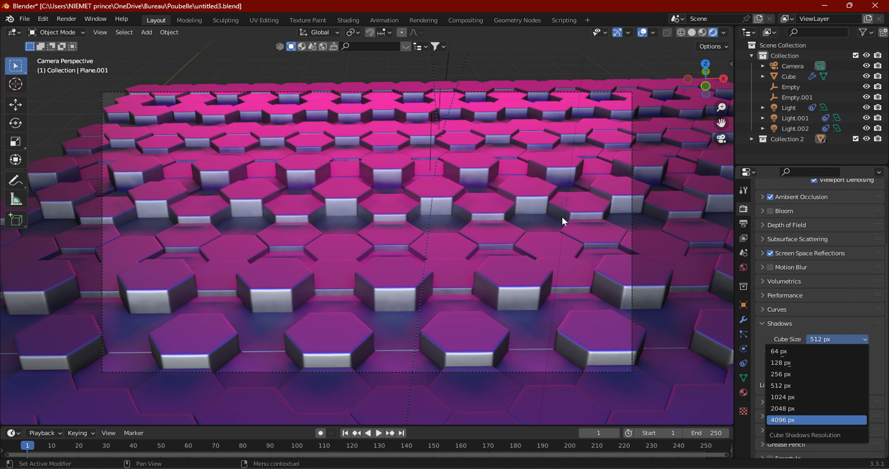
{"action": "key", "text": "Return"}
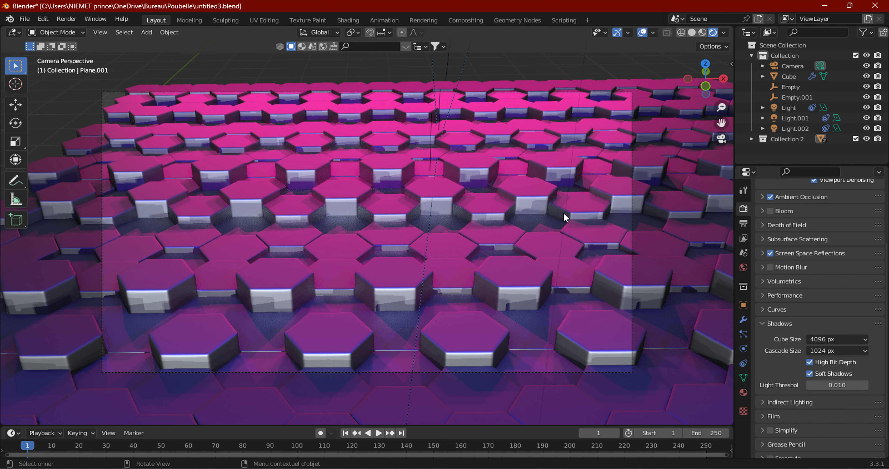